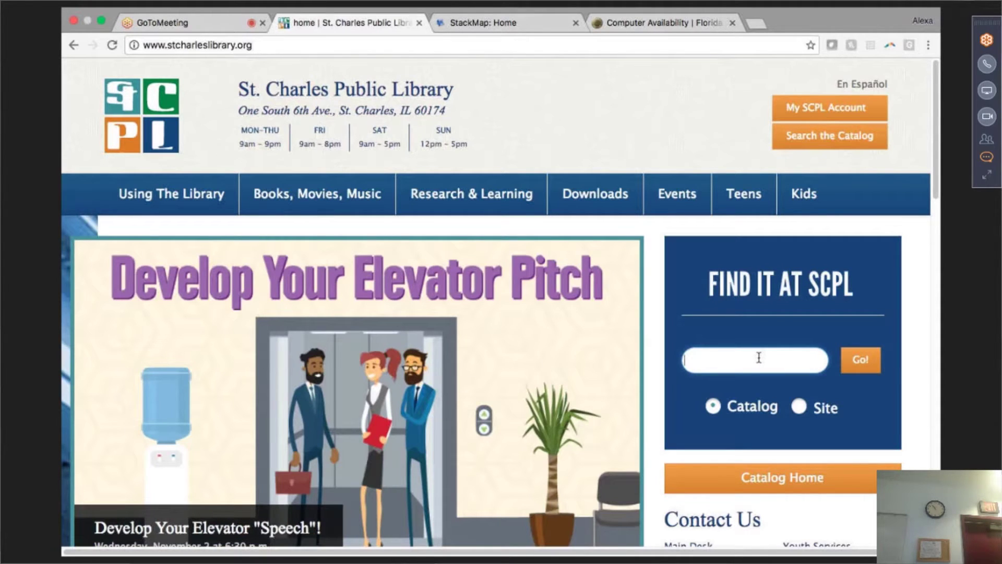
- Search the library catalog for "harry potter"
{"action": "type", "text": "harry pott"}
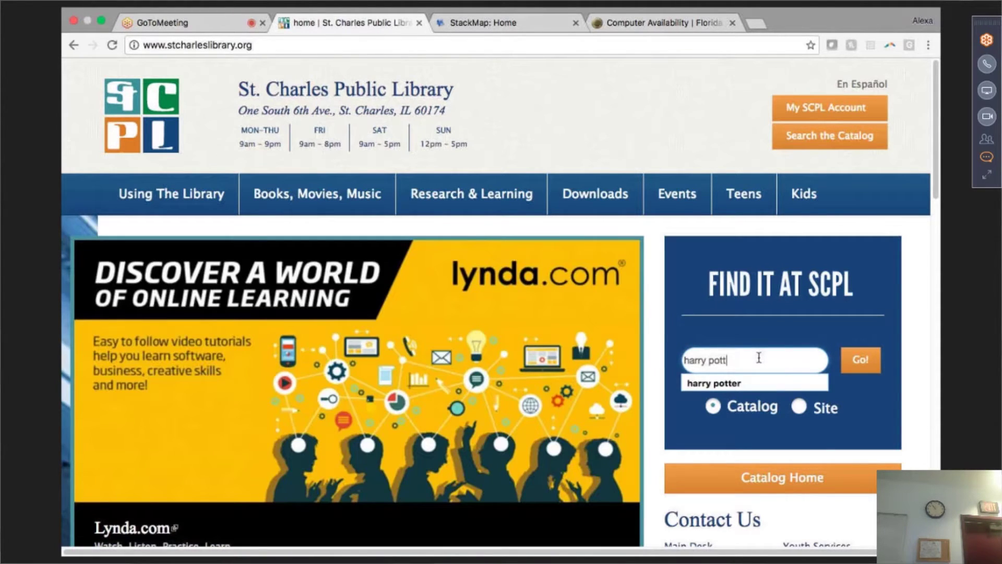
{"action": "type", "text": "er"}
{"action": "key", "text": "Return"}
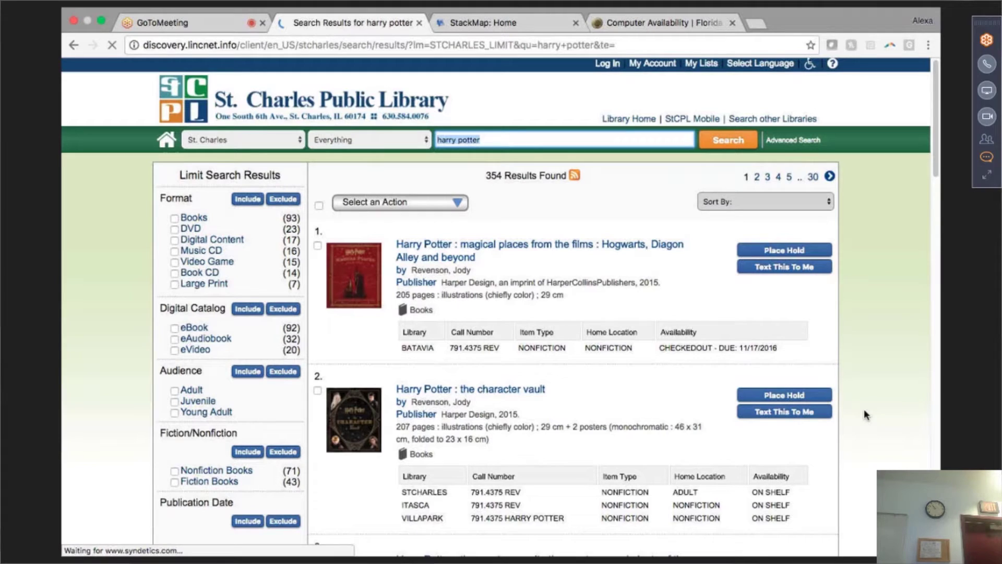
- Look through the search results down to the availability table of "Harry Potter : the creature vault"
{"action": "scroll", "coordinate": [868, 404], "scroll_direction": "down", "scroll_amount": 1}
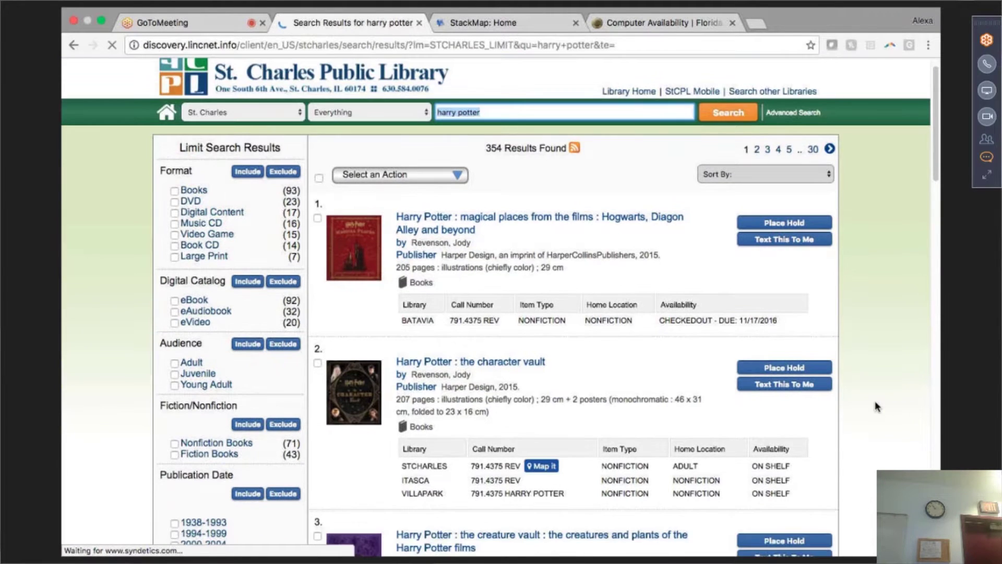
{"action": "scroll", "coordinate": [874, 399], "scroll_direction": "down", "scroll_amount": 1}
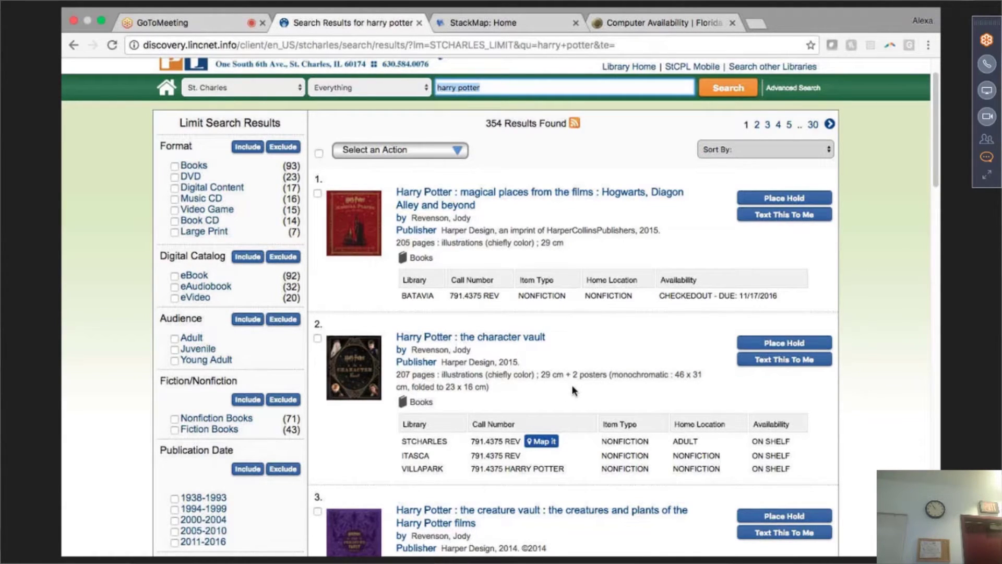
{"action": "scroll", "coordinate": [572, 387], "scroll_direction": "down", "scroll_amount": 3}
{"action": "scroll", "coordinate": [603, 399], "scroll_direction": "down", "scroll_amount": 1}
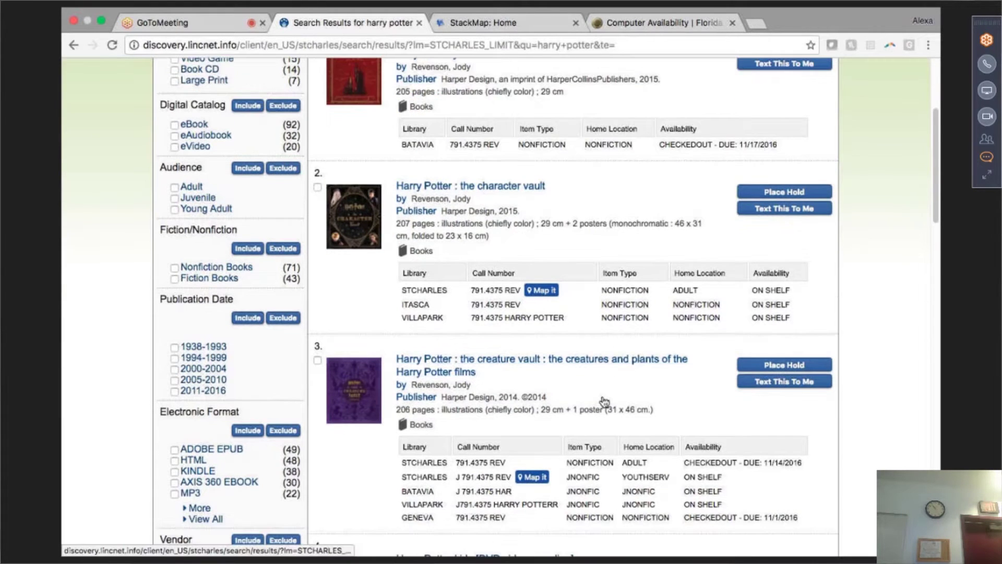
{"action": "scroll", "coordinate": [604, 401], "scroll_direction": "down", "scroll_amount": 2}
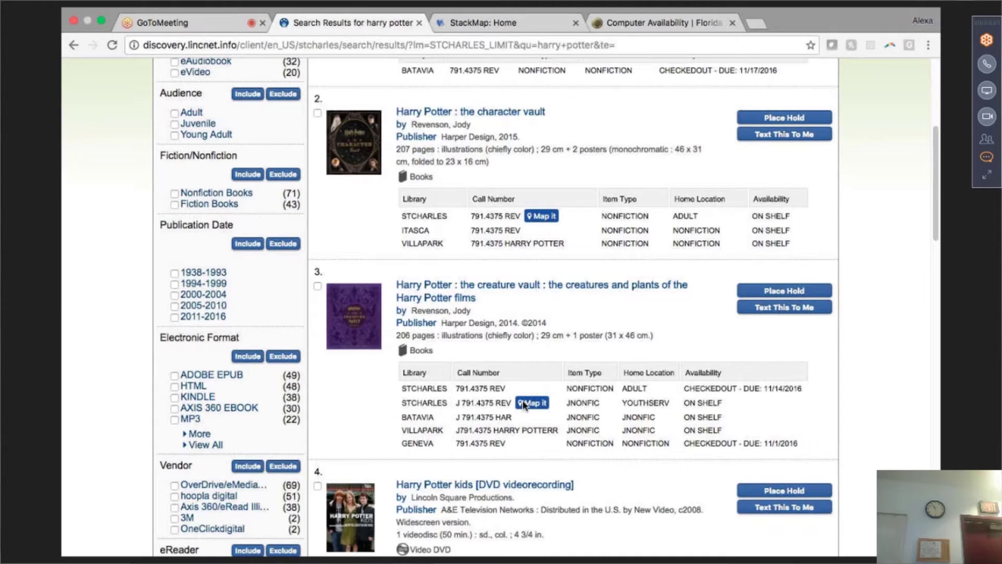
{"action": "left_click_drag", "start_coordinate": [819, 387], "coordinate": [735, 379]}
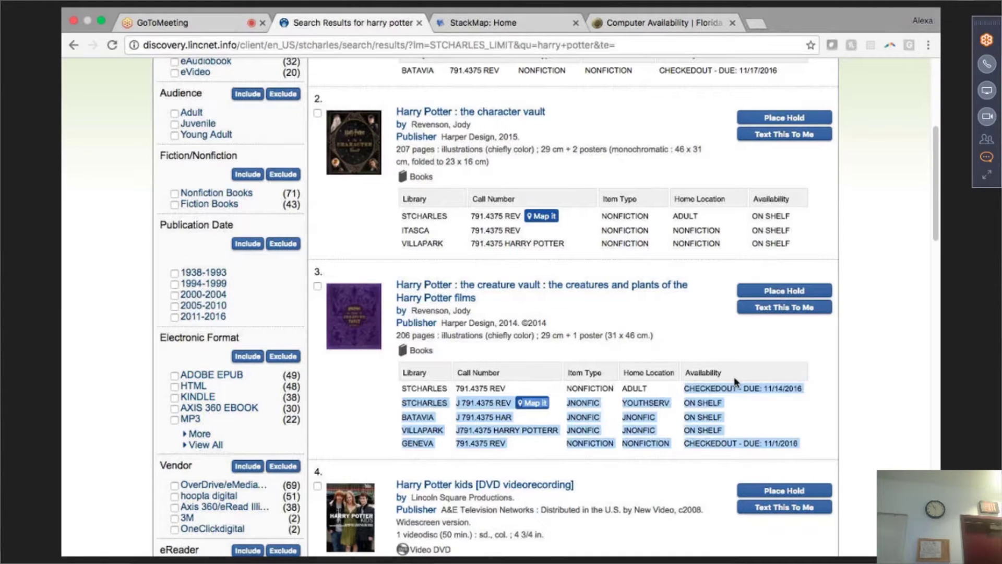
{"action": "left_click", "coordinate": [743, 385]}
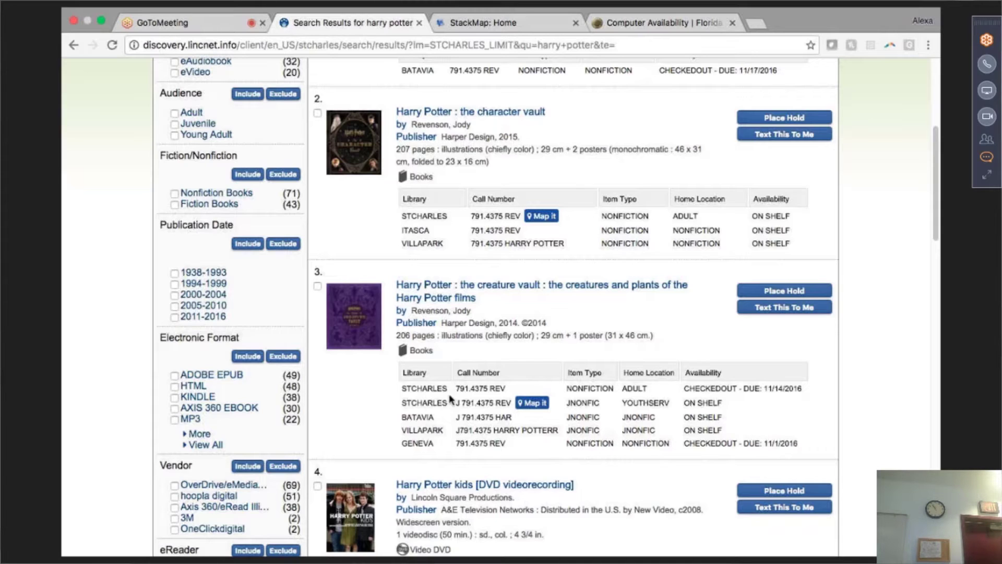
- Show the shelf map for the St. Charles copy J 791.4375 REV of "the creature vault", then close it
{"action": "left_click_drag", "start_coordinate": [455, 402], "coordinate": [509, 405]}
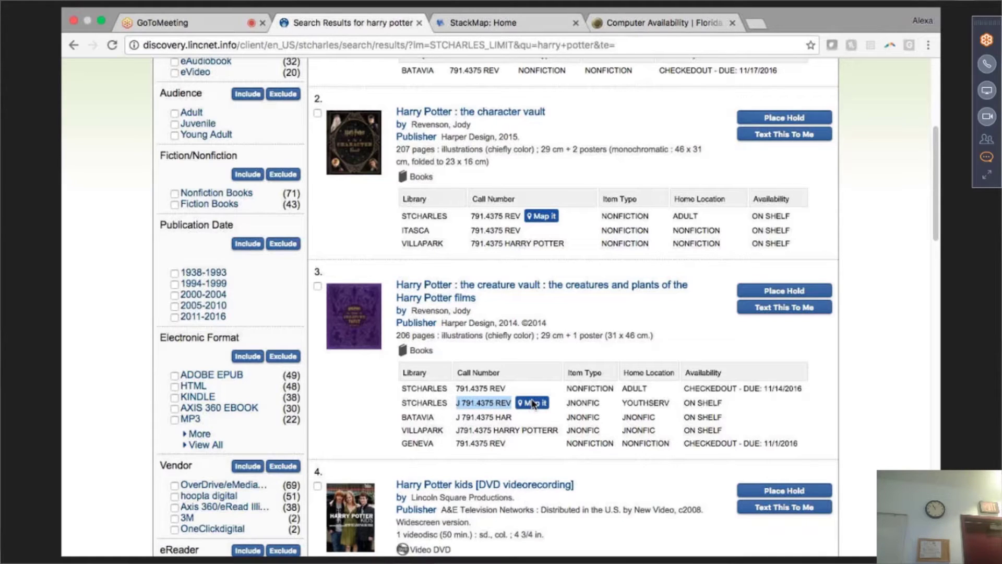
{"action": "left_click", "coordinate": [533, 403]}
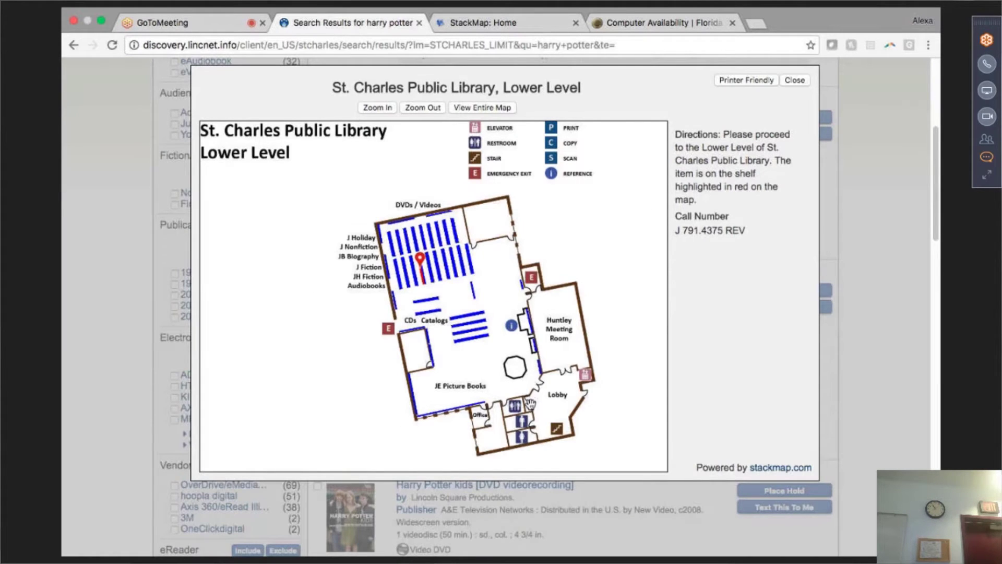
{"action": "left_click", "coordinate": [793, 81]}
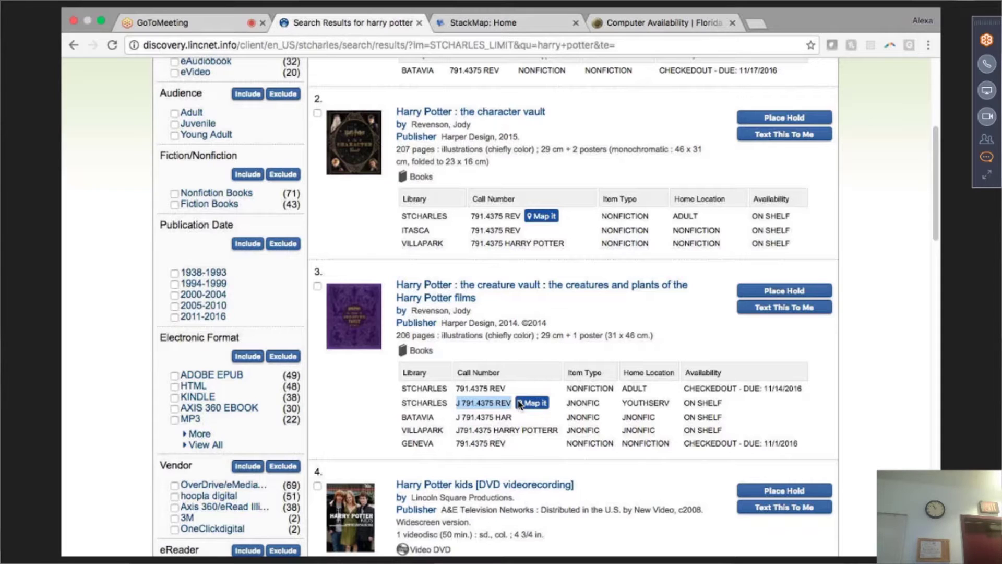
- Reopen the J 791.4375 REV copy's map, examine the highlighted shelf and directions, and return to the results
{"action": "left_click", "coordinate": [536, 405]}
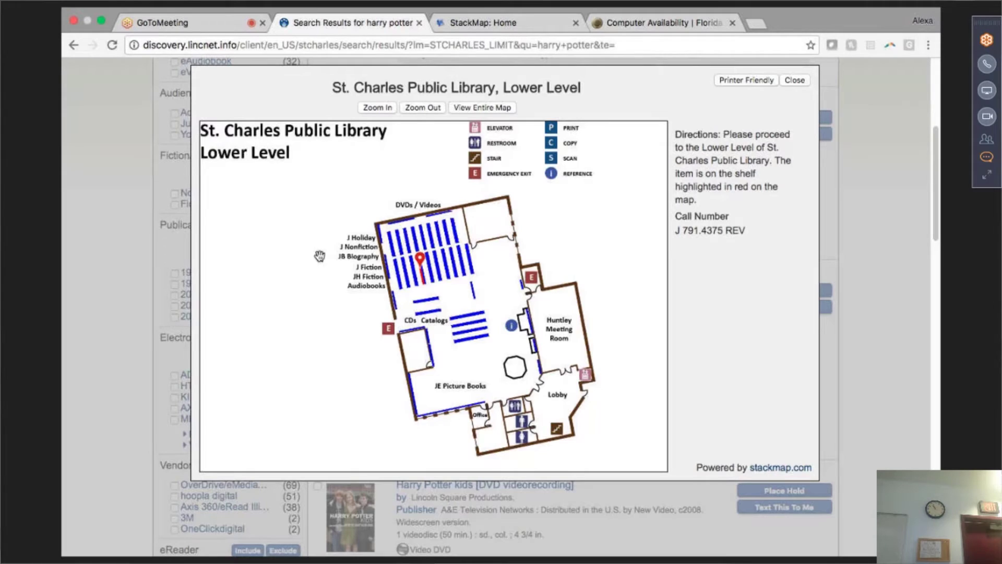
{"action": "mouse_move", "coordinate": [417, 293]}
{"action": "mouse_move", "coordinate": [925, 13]}
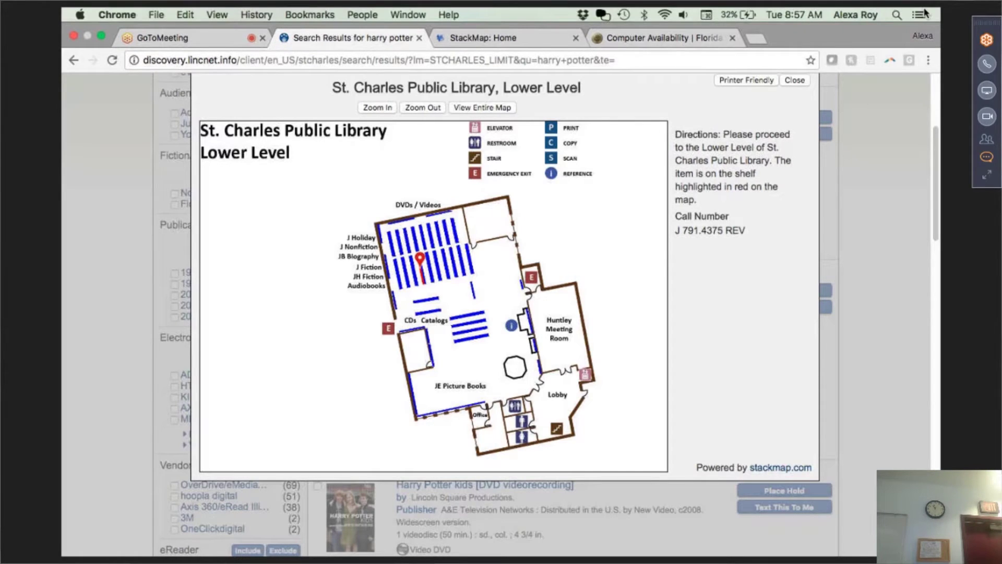
{"action": "left_click", "coordinate": [792, 82]}
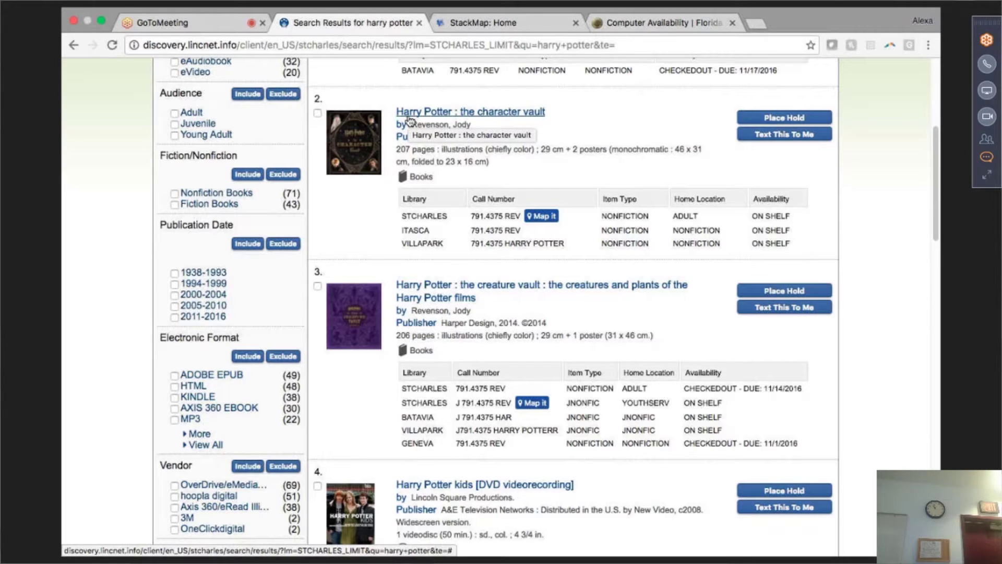
- Switch to the StackMap admin site, open floor management, view the First Floor map image full size and return
{"action": "left_click", "coordinate": [472, 25]}
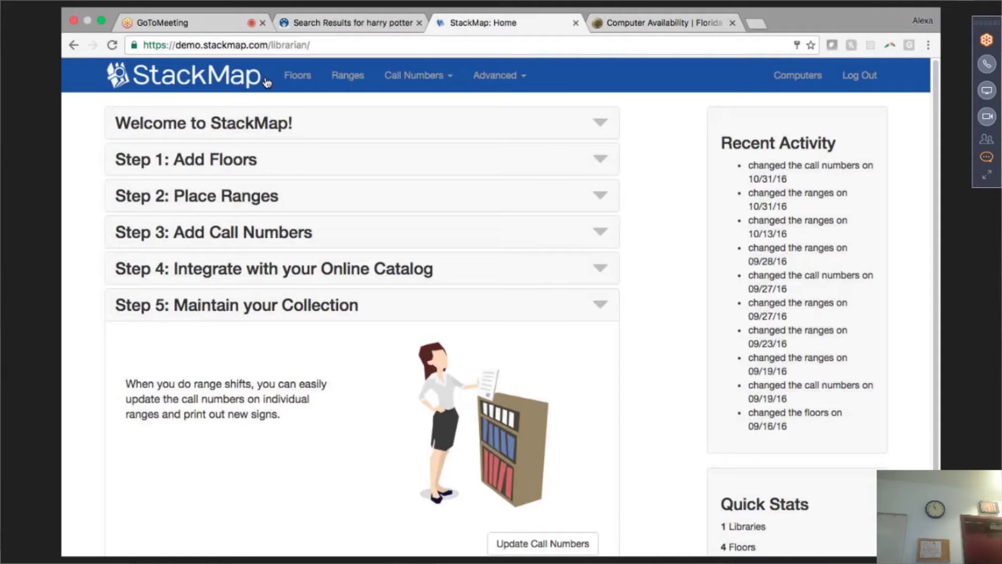
{"action": "left_click", "coordinate": [291, 79]}
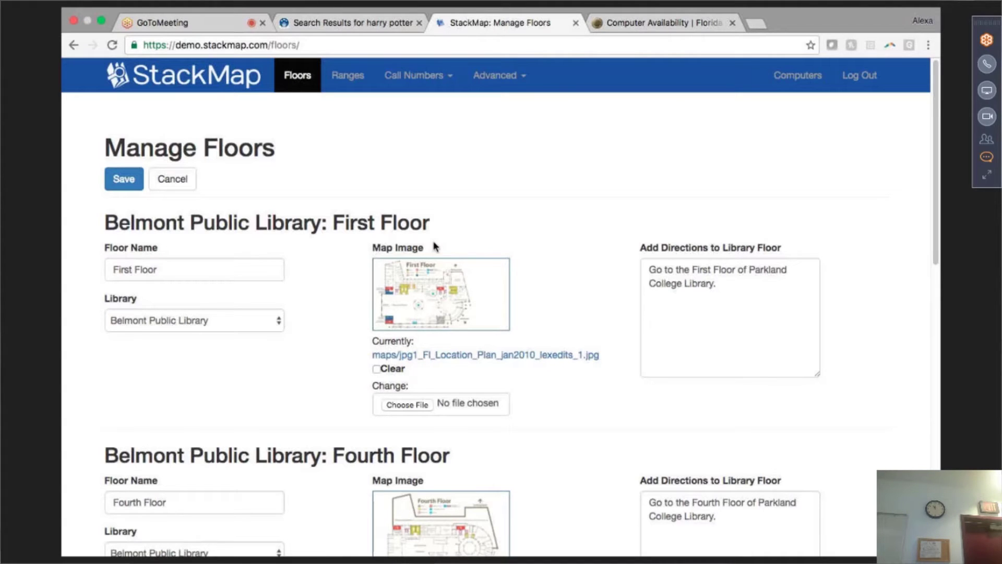
{"action": "left_click", "coordinate": [439, 271]}
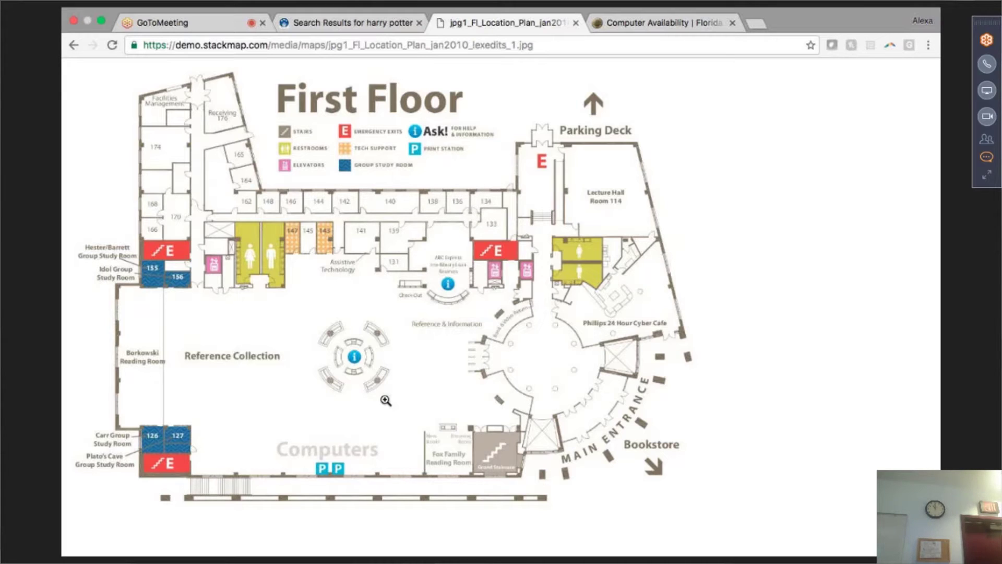
{"action": "left_click", "coordinate": [75, 45]}
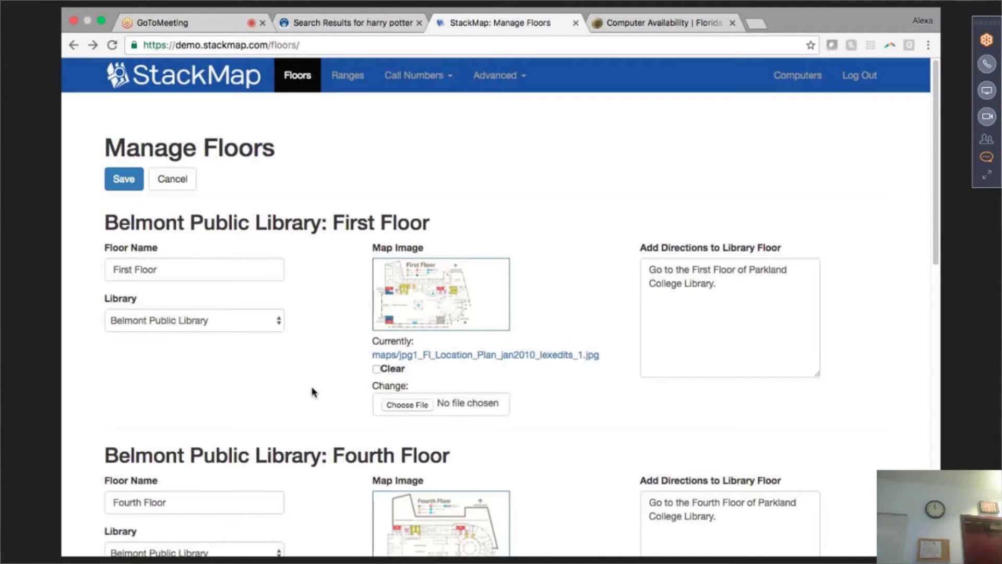
- Review the map images and direction texts of the Belmont Public Library floors, highlighting the Fourth Floor directions
{"action": "scroll", "coordinate": [516, 306], "scroll_direction": "down", "scroll_amount": 2}
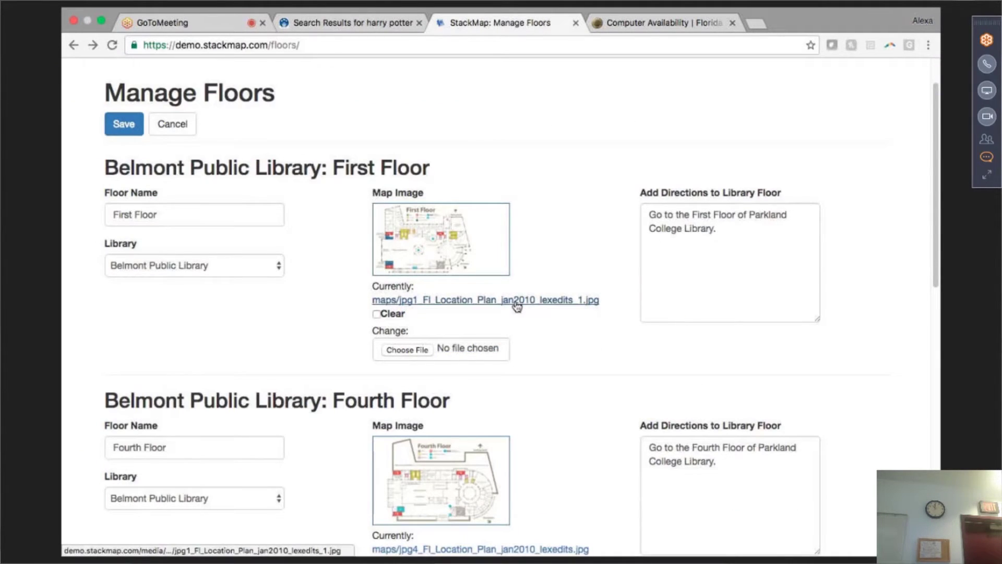
{"action": "scroll", "coordinate": [191, 294], "scroll_direction": "down", "scroll_amount": 5}
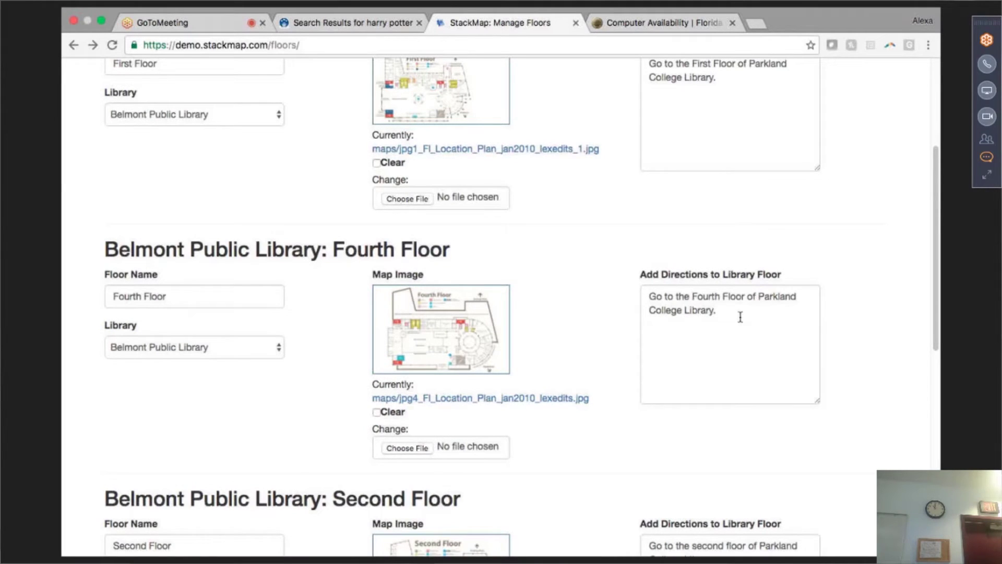
{"action": "left_click_drag", "start_coordinate": [740, 317], "coordinate": [621, 286]}
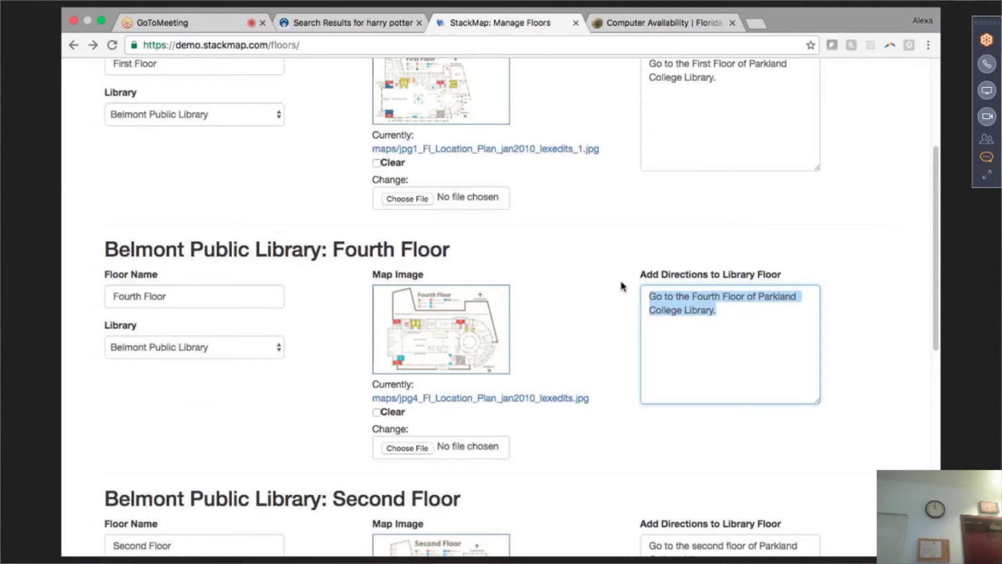
{"action": "scroll", "coordinate": [642, 285], "scroll_direction": "down", "scroll_amount": 10}
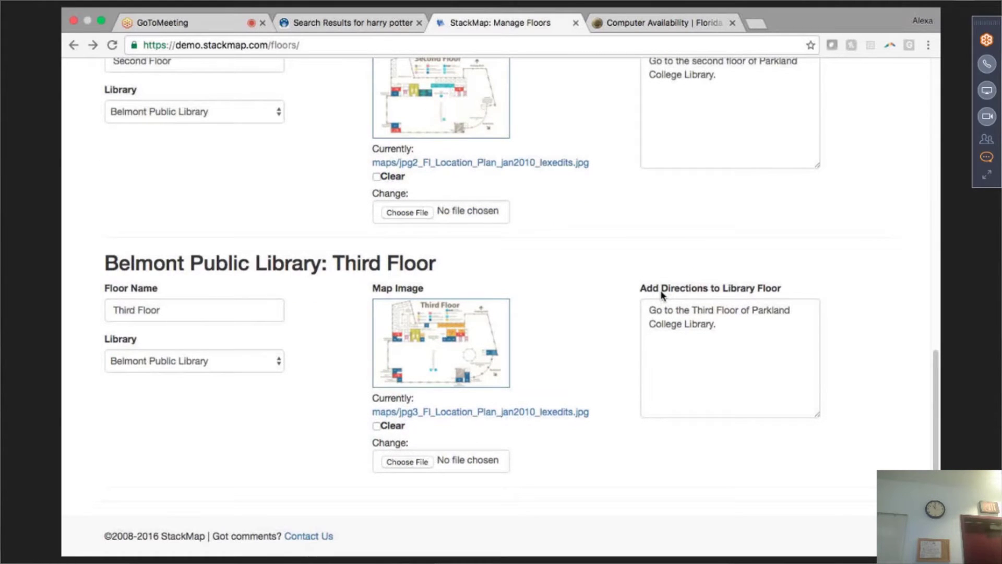
{"action": "scroll", "coordinate": [660, 289], "scroll_direction": "up", "scroll_amount": 15}
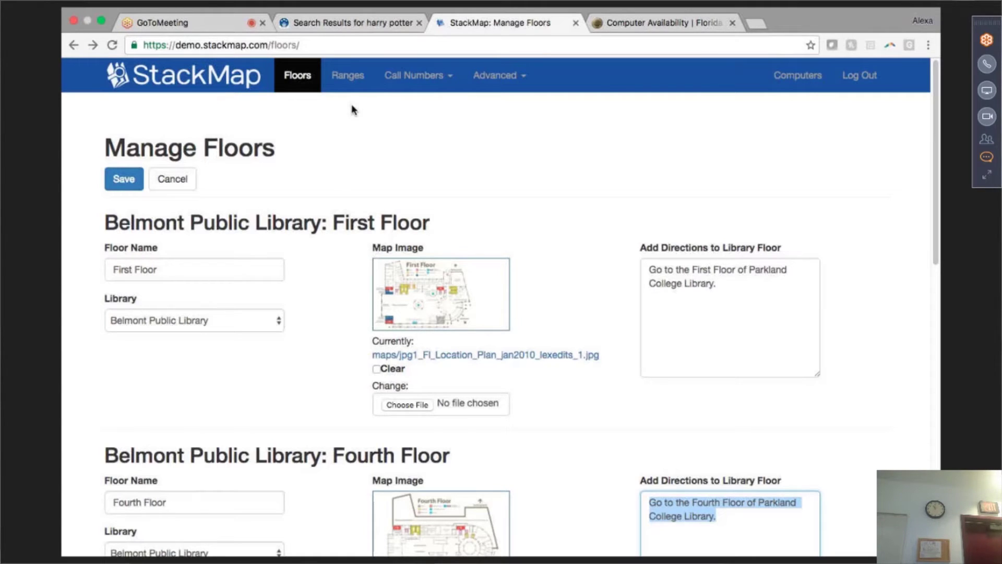
- Open range placement and load the First Floor of Belmont Public Library to view its placed ranges
{"action": "left_click", "coordinate": [342, 76]}
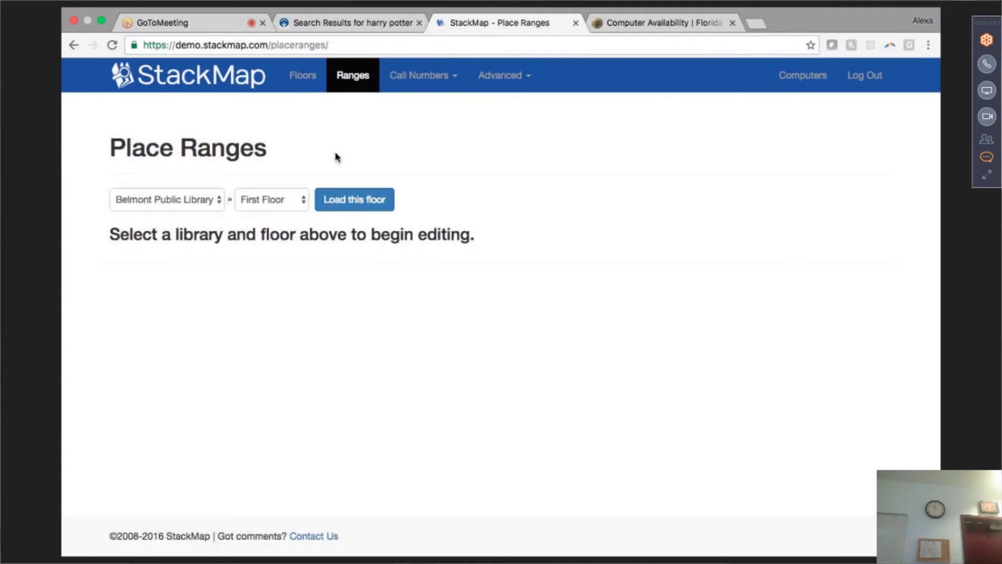
{"action": "left_click", "coordinate": [364, 205]}
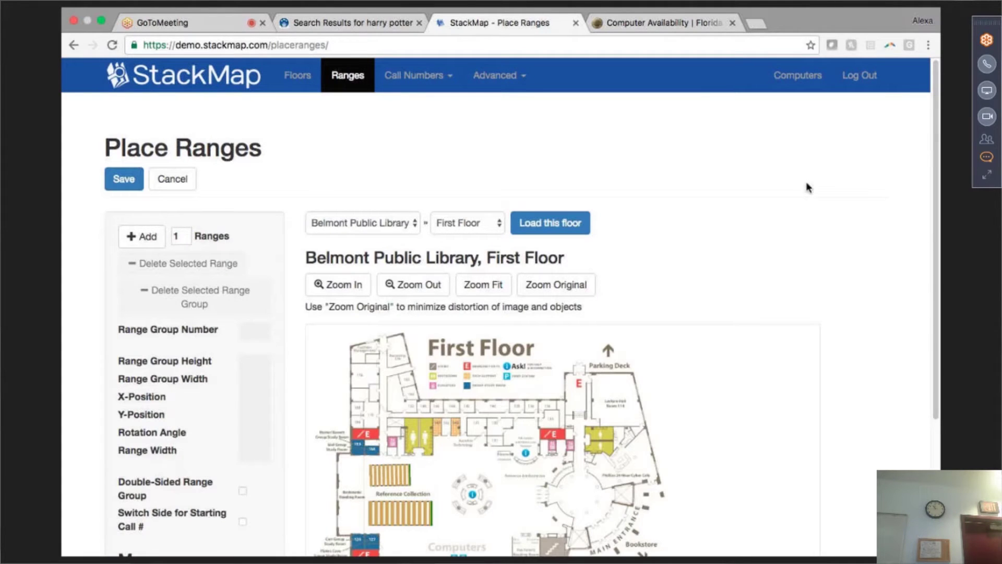
{"action": "scroll", "coordinate": [931, 224], "scroll_direction": "down", "scroll_amount": 3}
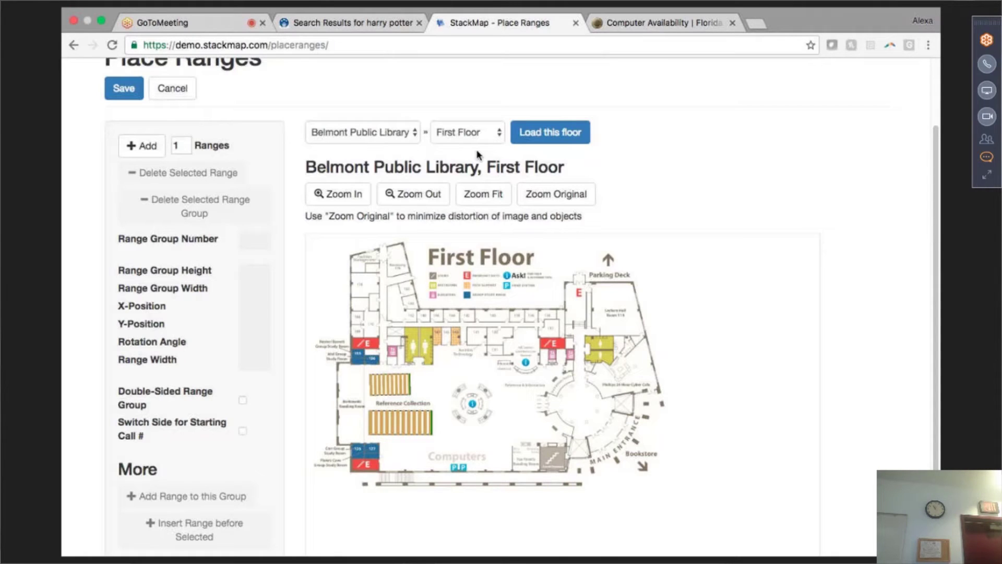
- Load the Second Floor of Belmont Public Library in the range editor and bring its full map into view
{"action": "left_click", "coordinate": [469, 134]}
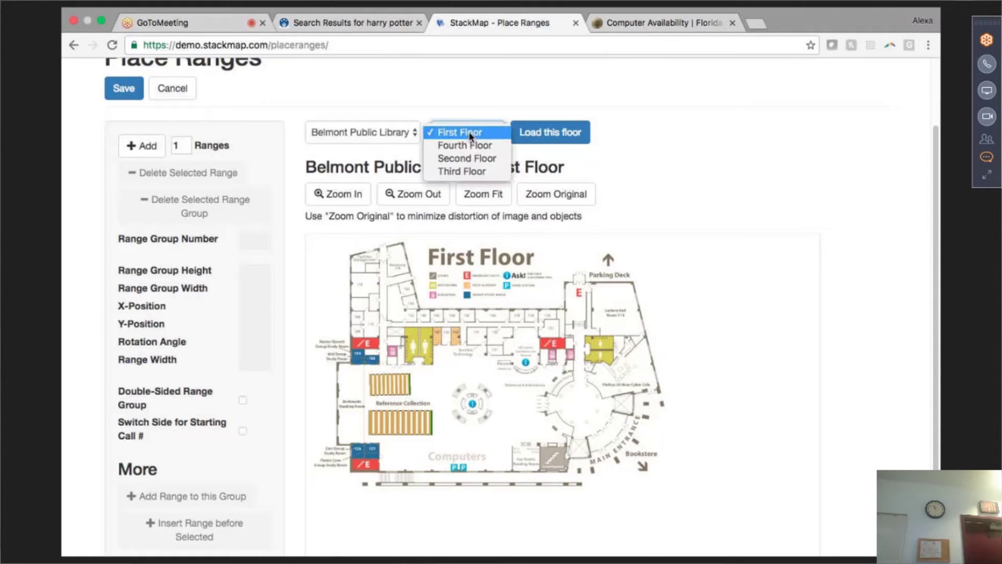
{"action": "left_click", "coordinate": [461, 158]}
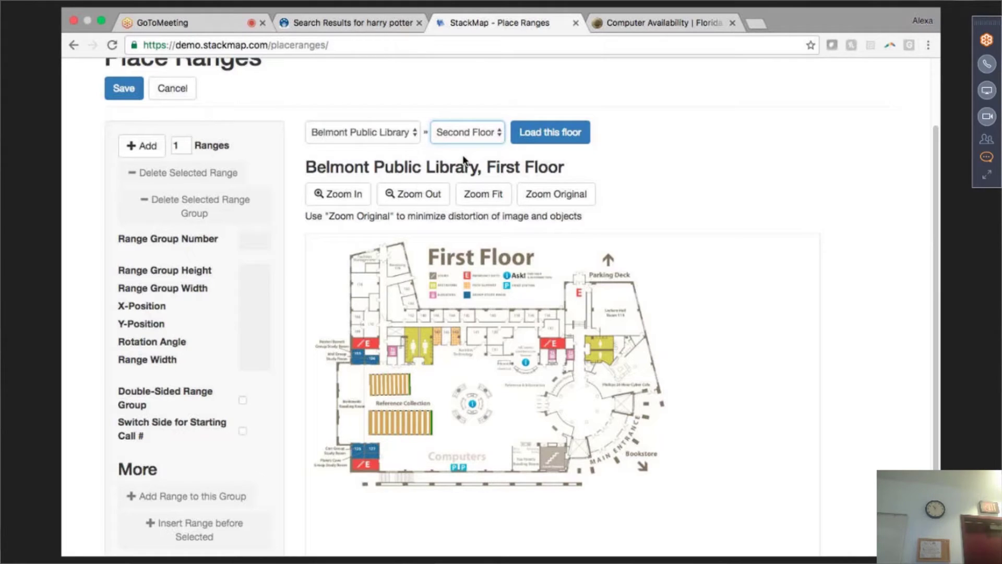
{"action": "left_click", "coordinate": [536, 143]}
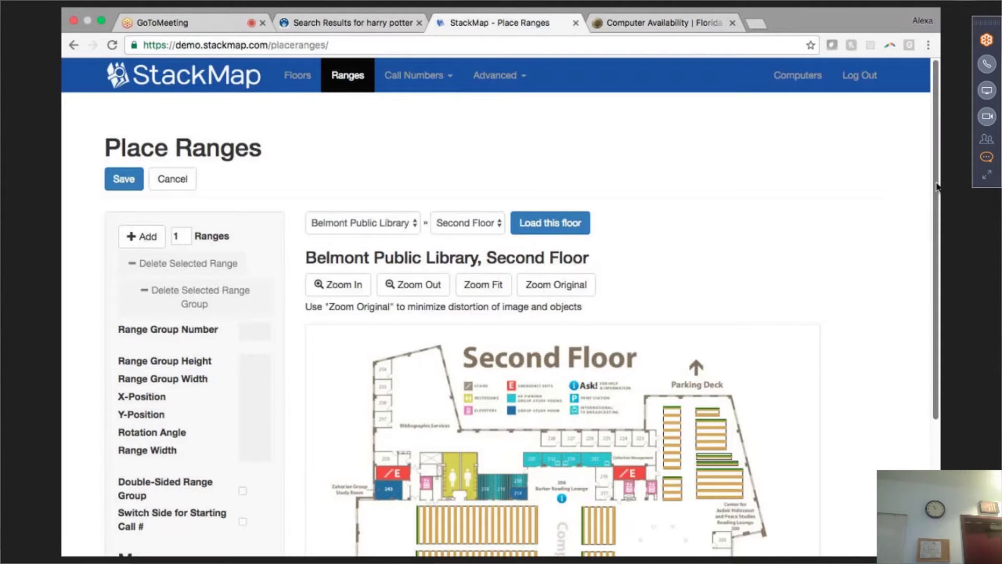
{"action": "scroll", "coordinate": [937, 185], "scroll_direction": "down", "scroll_amount": 5}
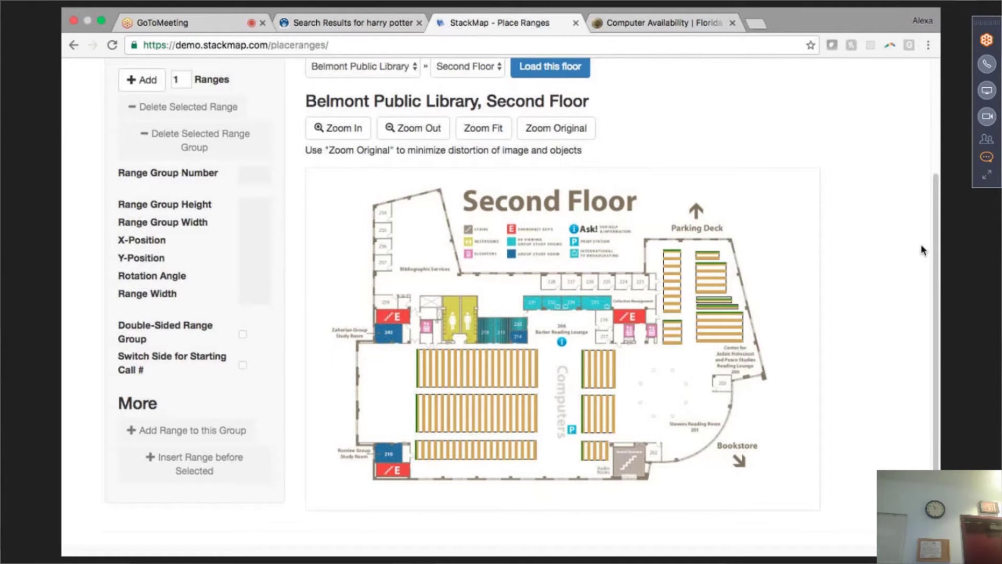
{"action": "scroll", "coordinate": [924, 245], "scroll_direction": "up", "scroll_amount": 2}
{"action": "scroll", "coordinate": [926, 240], "scroll_direction": "down", "scroll_amount": 2}
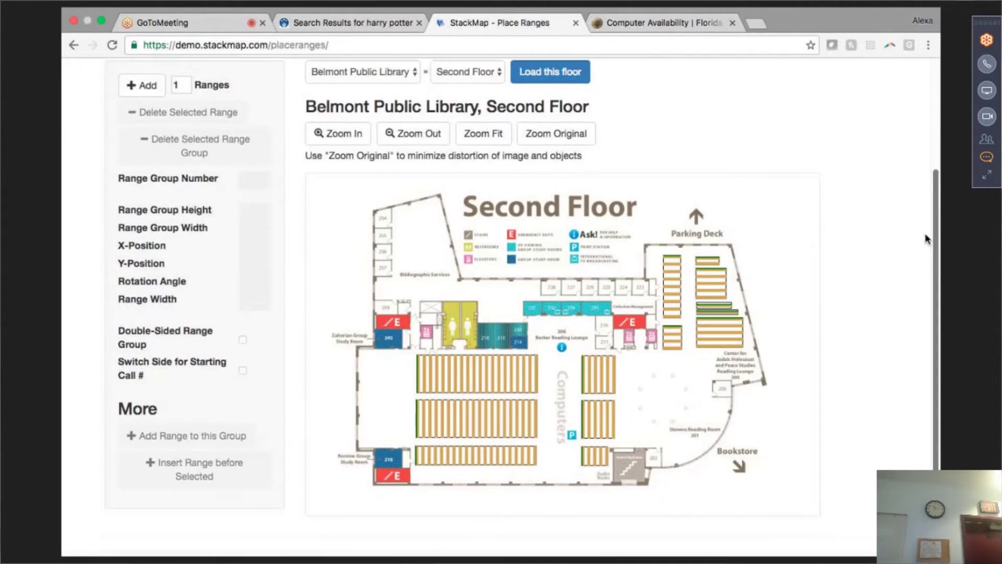
- Check the number-of-ranges setting and select several range groups across the Second Floor map to inspect their properties
{"action": "left_click", "coordinate": [175, 81]}
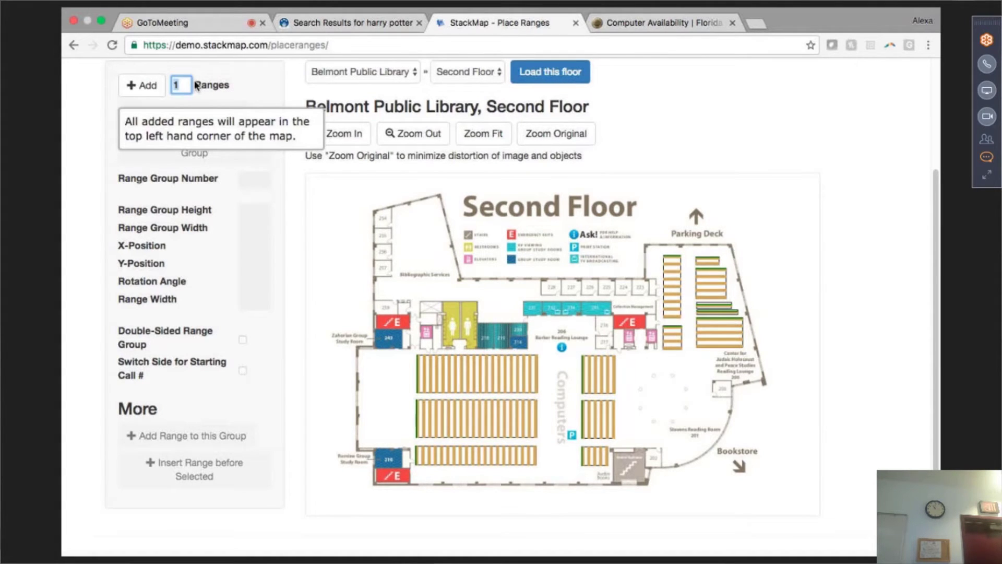
{"action": "left_click", "coordinate": [472, 364]}
{"action": "left_click", "coordinate": [536, 462]}
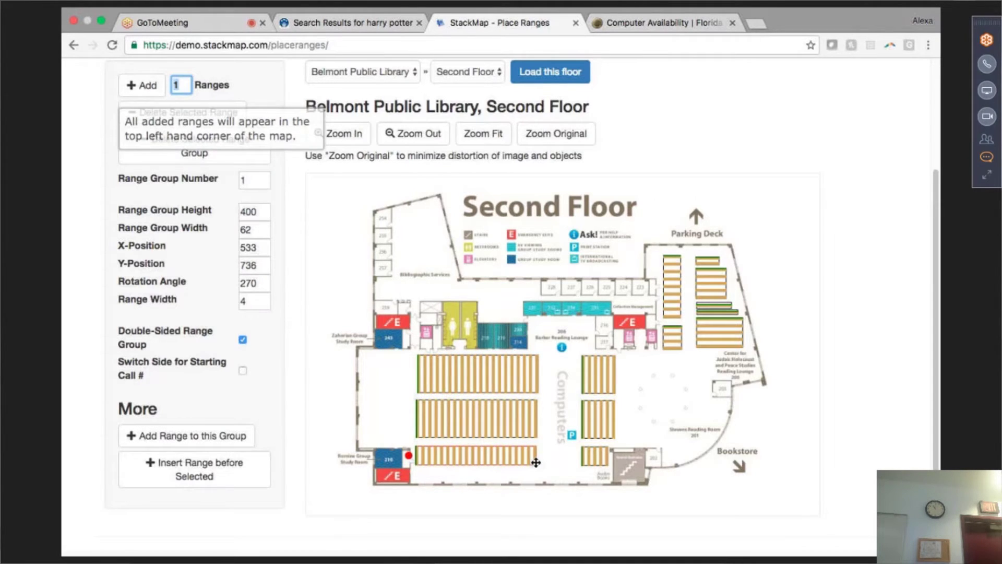
{"action": "left_click", "coordinate": [722, 298]}
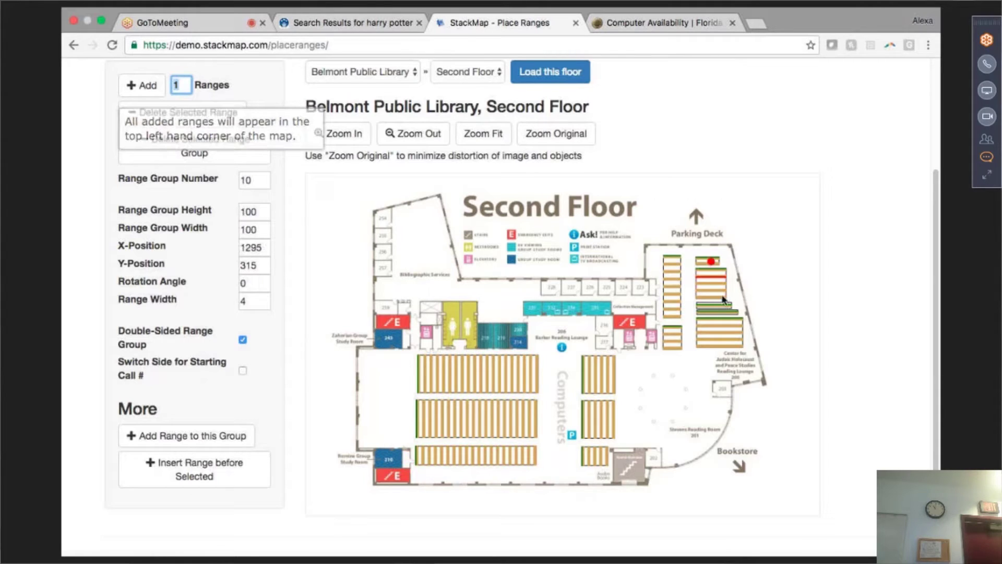
{"action": "left_click", "coordinate": [720, 332]}
{"action": "left_click", "coordinate": [597, 420]}
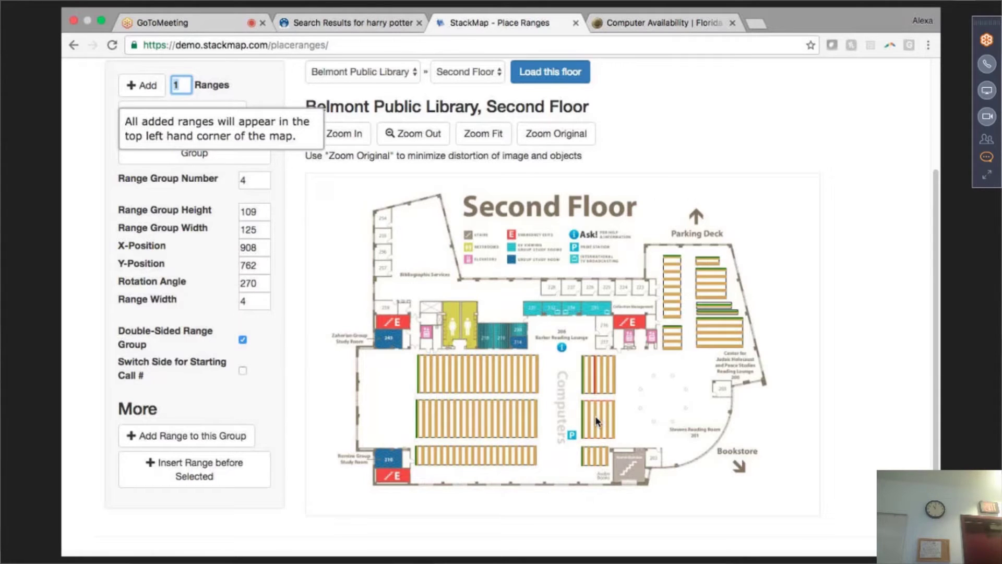
- Select range groups beside the Computers area and in the large western stacks to compare their properties
{"action": "left_click", "coordinate": [596, 420]}
{"action": "left_click", "coordinate": [461, 371]}
{"action": "left_click", "coordinate": [476, 457]}
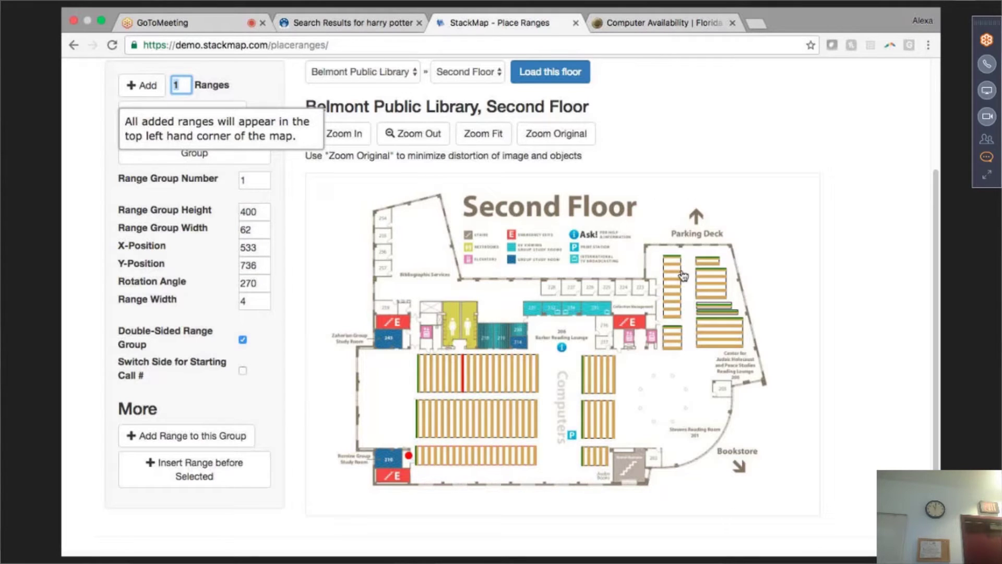
{"action": "left_click", "coordinate": [489, 386]}
{"action": "left_click", "coordinate": [480, 418]}
- Add 20 ranges to the Second Floor map and resize the new group to about 222 high and 101 wide
{"action": "type", "text": "20"}
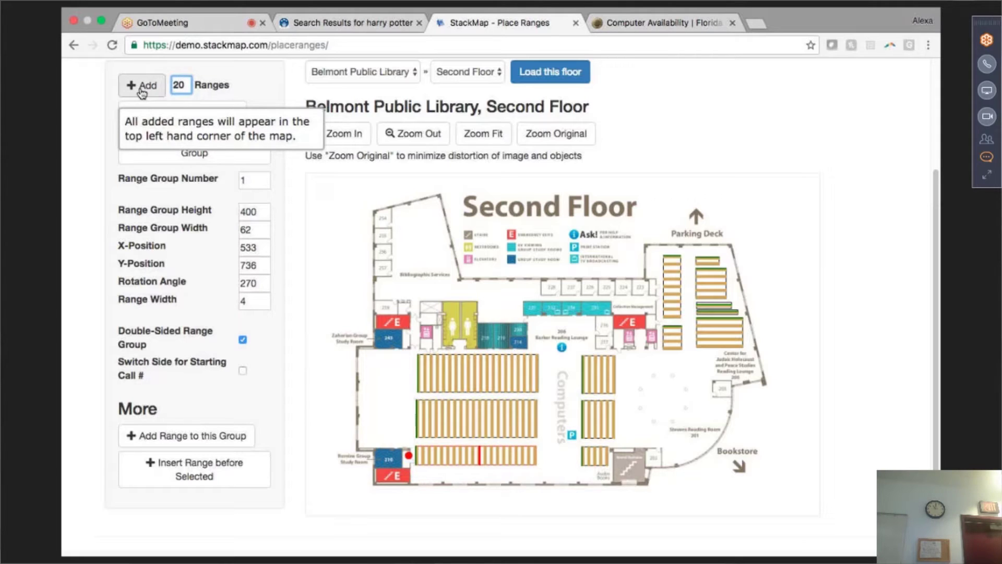
{"action": "left_click", "coordinate": [142, 92]}
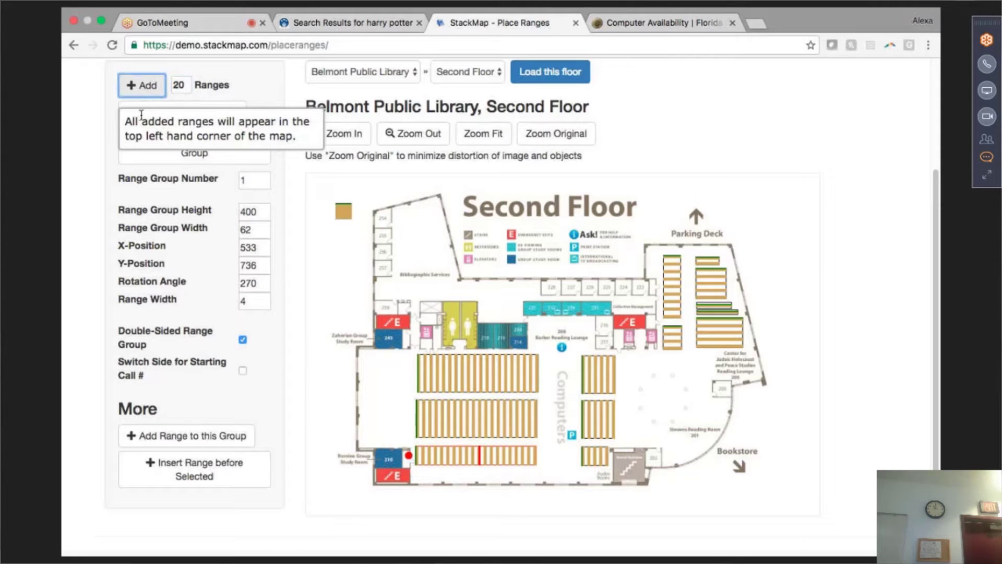
{"action": "left_click", "coordinate": [344, 225]}
{"action": "left_click_drag", "start_coordinate": [347, 254], "coordinate": [347, 281]}
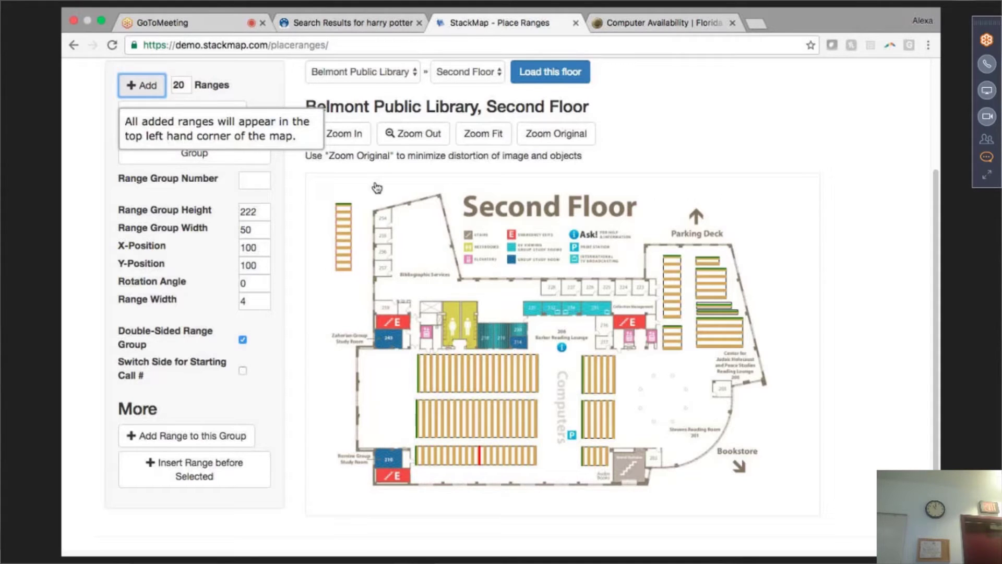
{"action": "left_click_drag", "start_coordinate": [351, 232], "coordinate": [368, 233]}
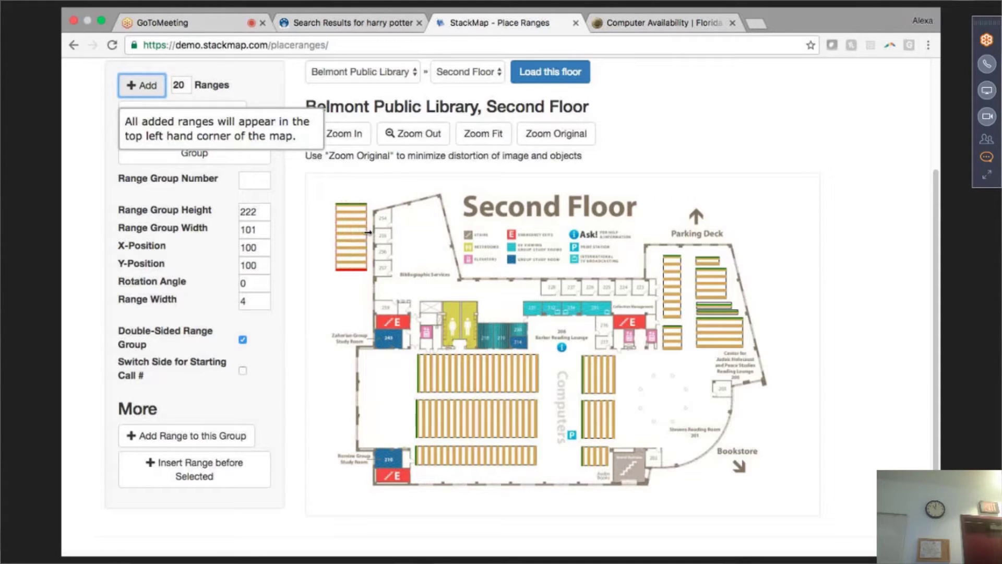
- Place the new group rotated 90 degrees in the open area near Stevens Reading Room, and delete that range group
{"action": "left_click_drag", "start_coordinate": [351, 196], "coordinate": [695, 372]}
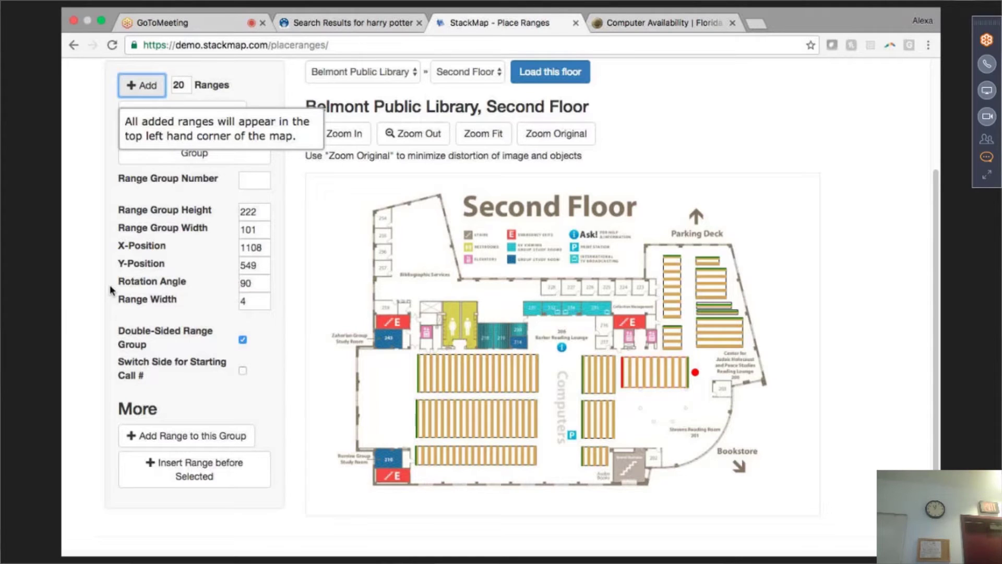
{"action": "left_click", "coordinate": [169, 157]}
{"action": "left_click", "coordinate": [521, 228]}
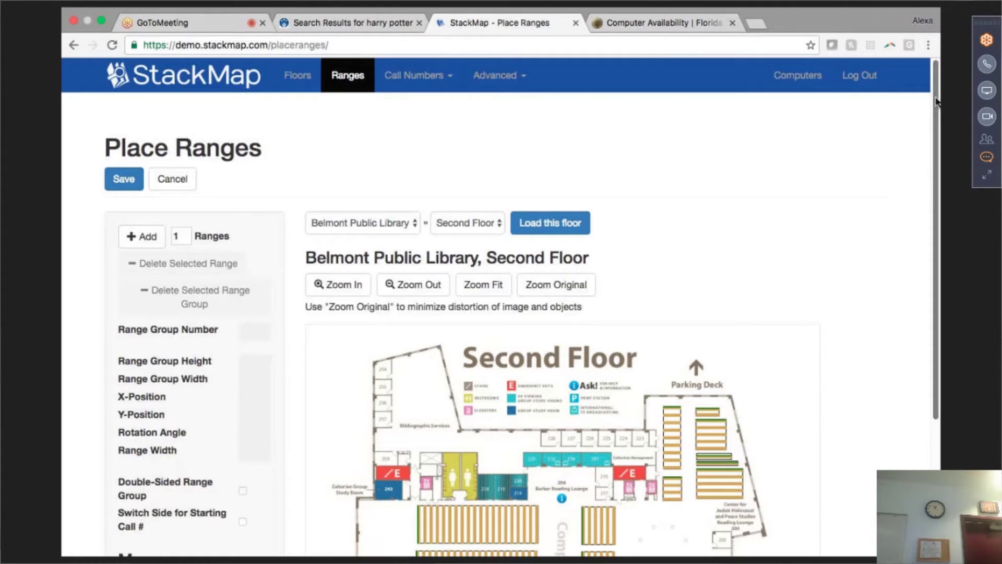
- Move the two tallest range groups from the western stacks into the open area east of the Computers section
{"action": "left_click_drag", "start_coordinate": [937, 102], "coordinate": [934, 185]}
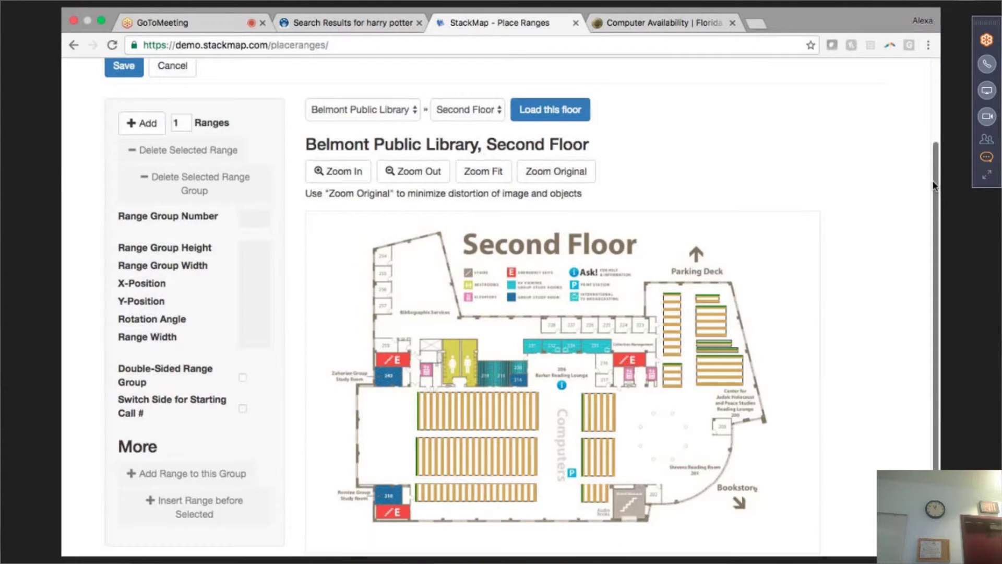
{"action": "scroll", "coordinate": [916, 198], "scroll_direction": "down", "scroll_amount": 1}
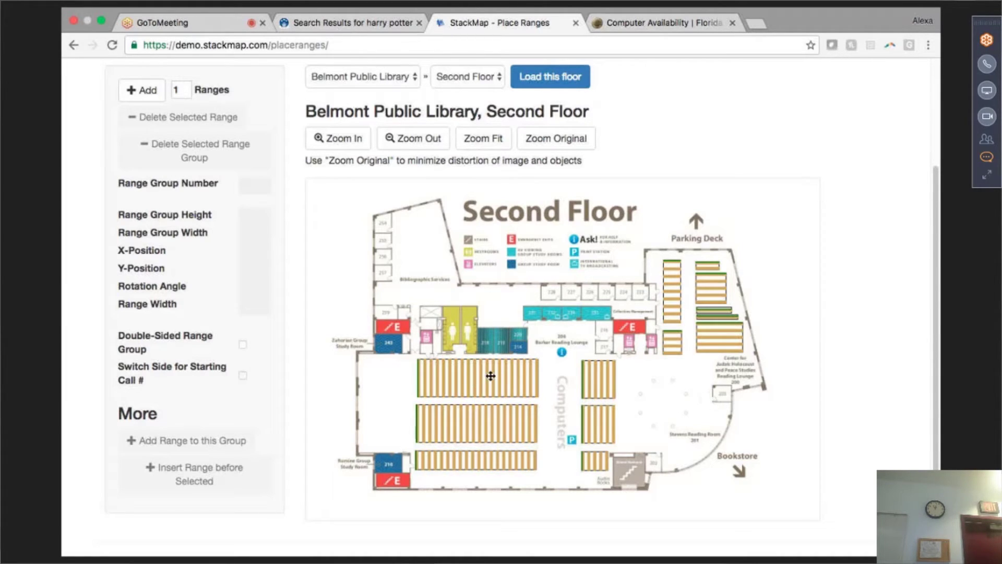
{"action": "left_click_drag", "start_coordinate": [491, 376], "coordinate": [696, 382]}
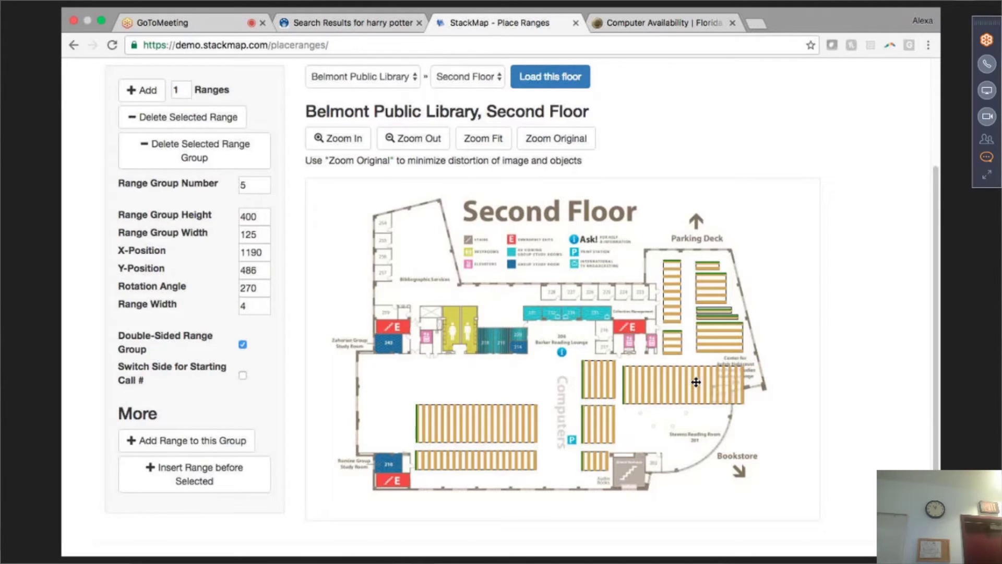
{"action": "mouse_move", "coordinate": [491, 427]}
{"action": "left_mouse_down"}
{"action": "mouse_move", "coordinate": [711, 439]}
{"action": "mouse_move", "coordinate": [698, 427]}
{"action": "left_mouse_up"}
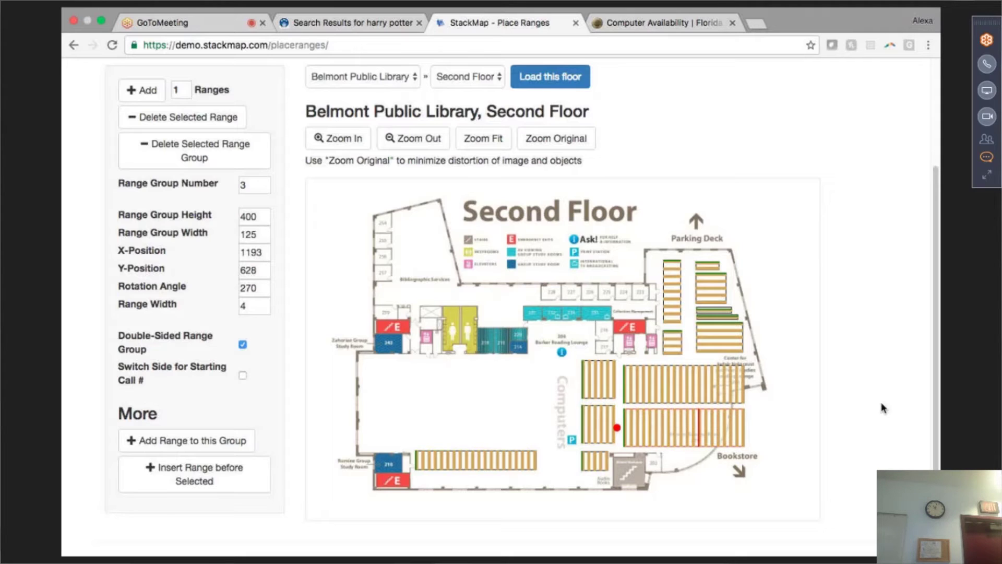
- Move both relocated range groups back to the western stacks and select the upper one
{"action": "left_click_drag", "start_coordinate": [700, 380], "coordinate": [476, 378]}
{"action": "left_click_drag", "start_coordinate": [706, 431], "coordinate": [492, 430]}
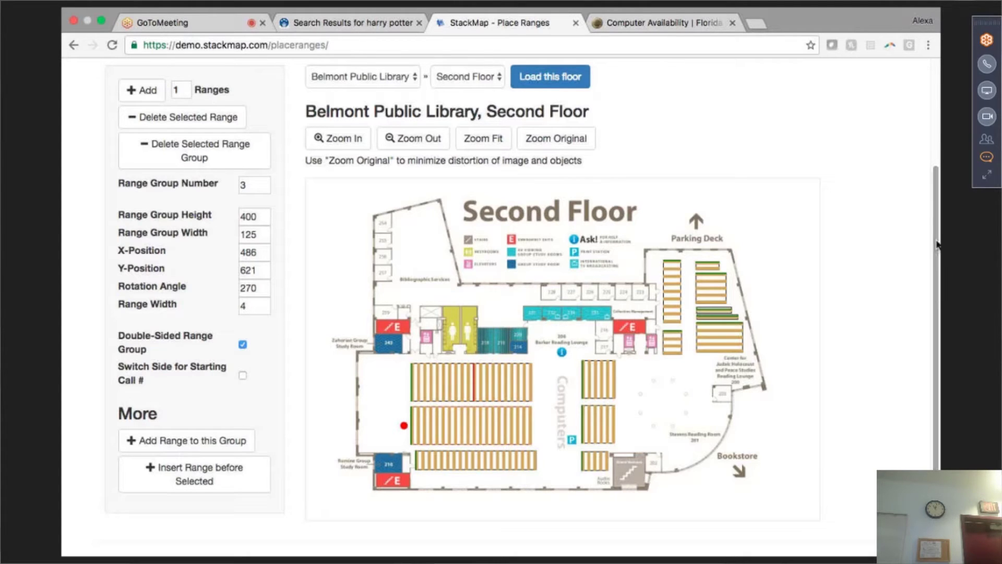
{"action": "left_click_drag", "start_coordinate": [936, 244], "coordinate": [937, 215]}
{"action": "left_click", "coordinate": [494, 425]}
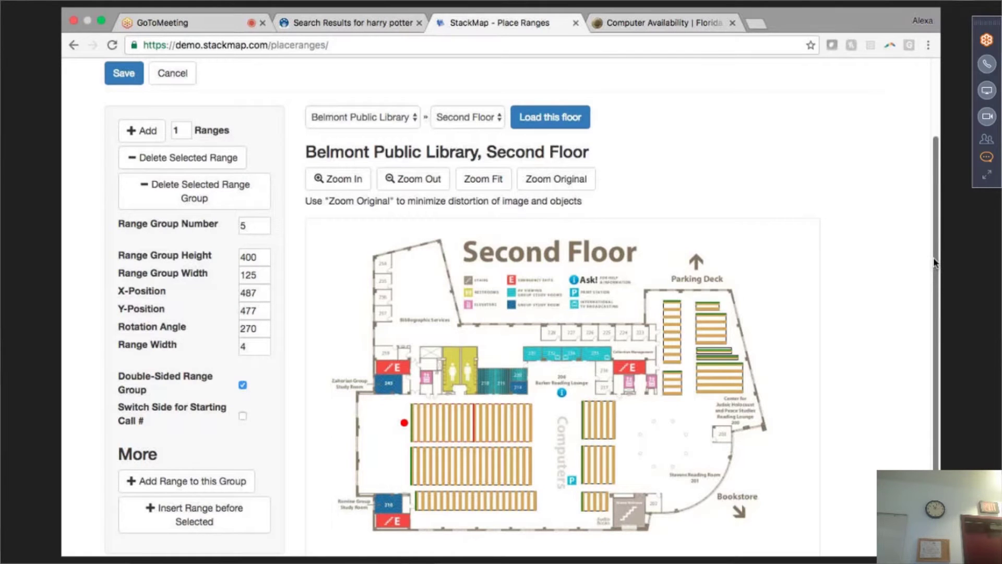
{"action": "left_click_drag", "start_coordinate": [934, 263], "coordinate": [915, 162]}
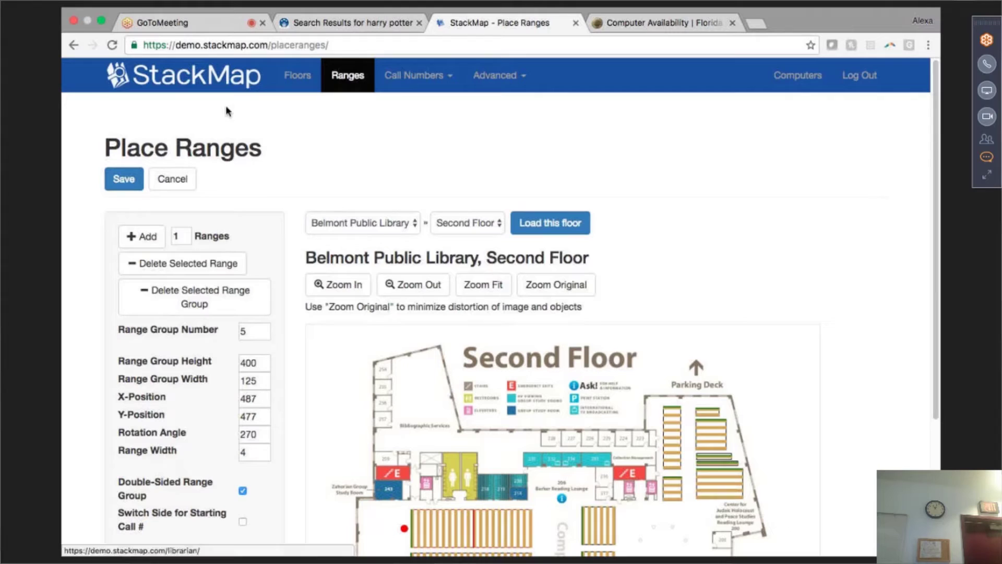
- Open the call number Batch Editor, leaving range placement without saving, and load the First Floor of Belmont Public Library
{"action": "left_click", "coordinate": [413, 83]}
{"action": "left_click", "coordinate": [421, 124]}
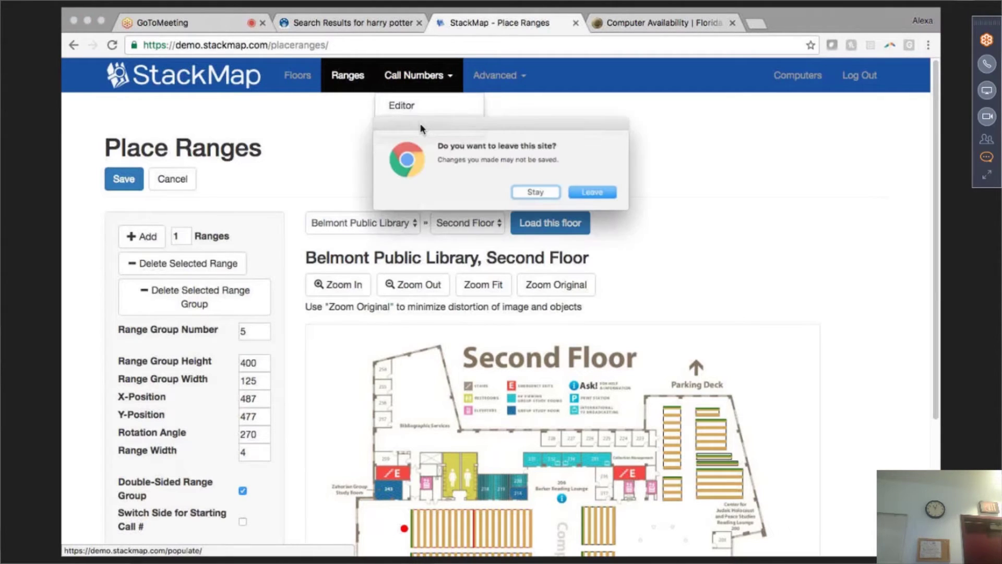
{"action": "left_click", "coordinate": [622, 200]}
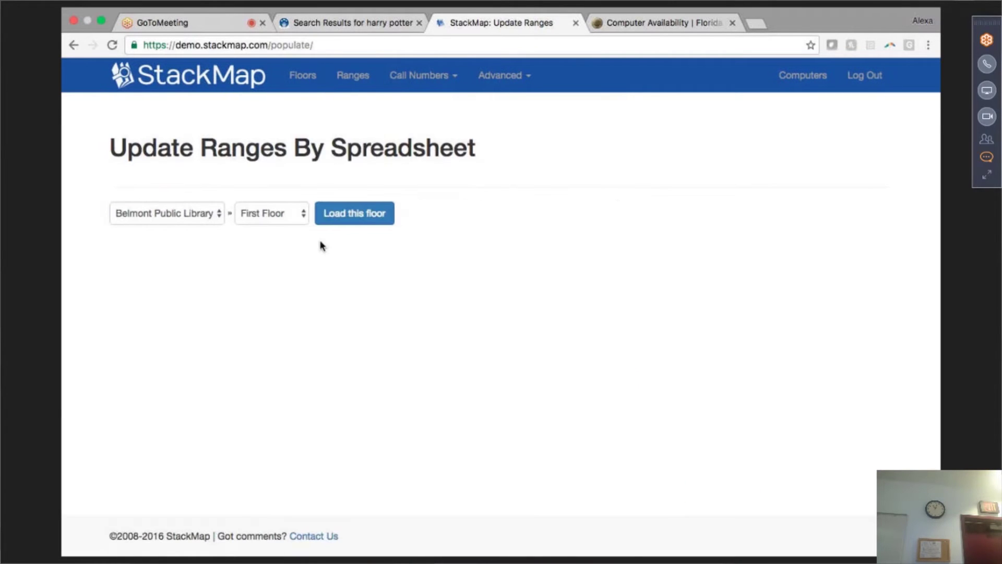
{"action": "left_click", "coordinate": [353, 222]}
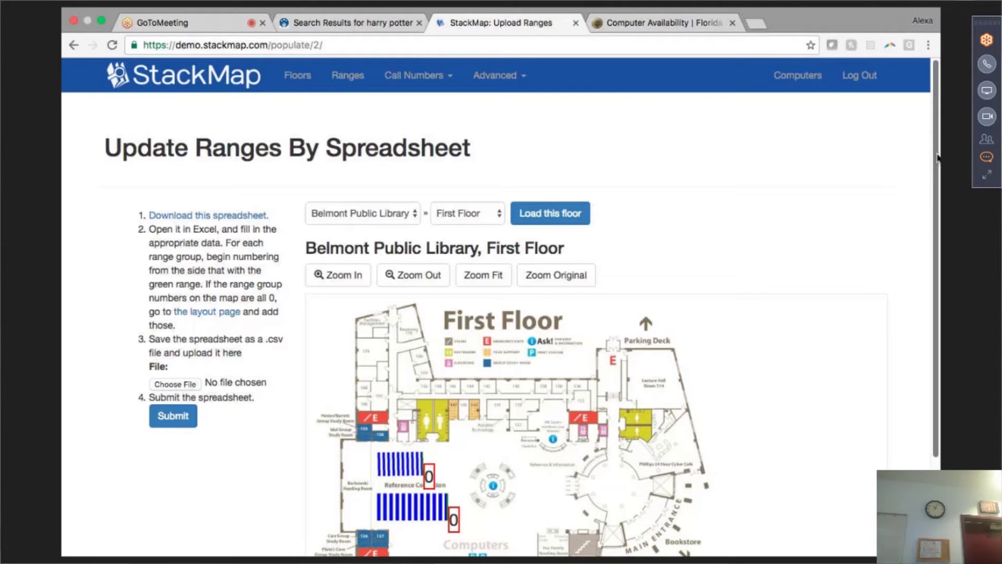
- Load the Second Floor in the spreadsheet update page and review the range group numbers on its map
{"action": "scroll", "coordinate": [938, 157], "scroll_direction": "down", "scroll_amount": 2}
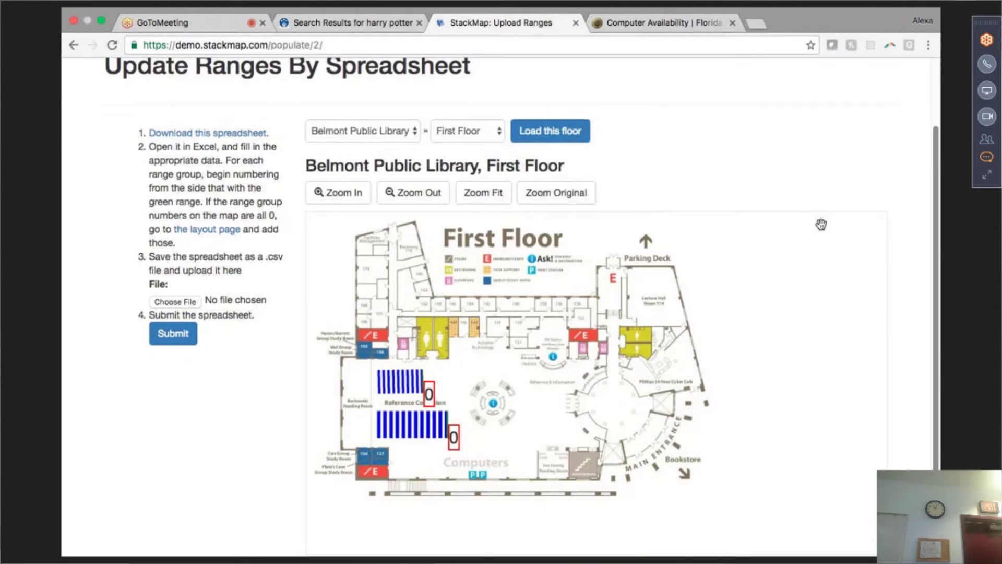
{"action": "left_click", "coordinate": [471, 137]}
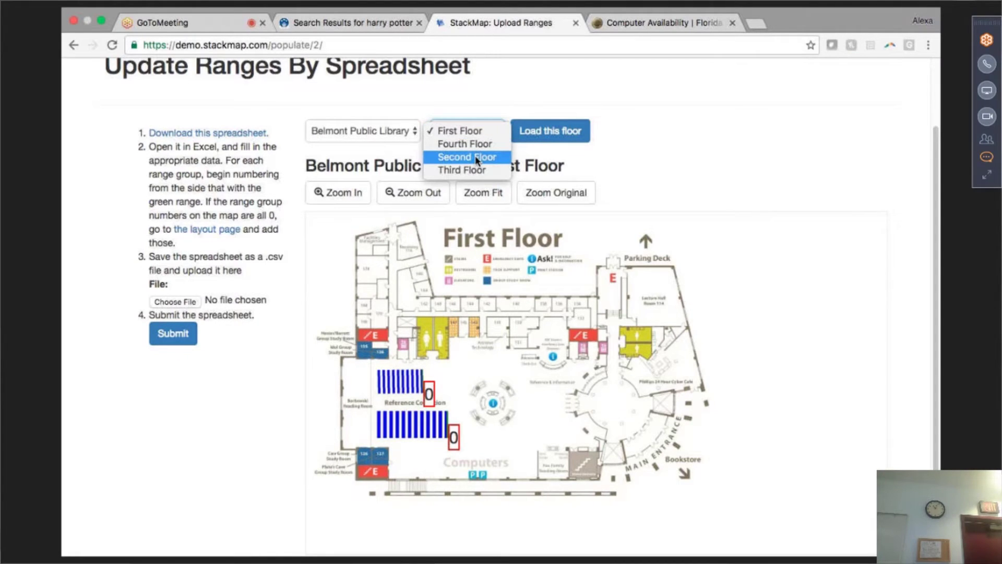
{"action": "left_click", "coordinate": [477, 158]}
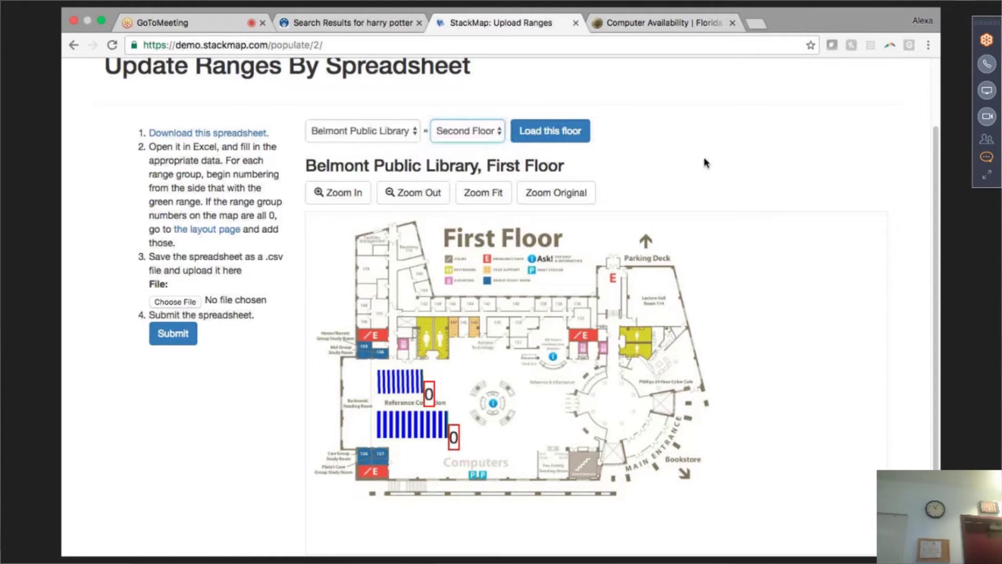
{"action": "left_click", "coordinate": [589, 130]}
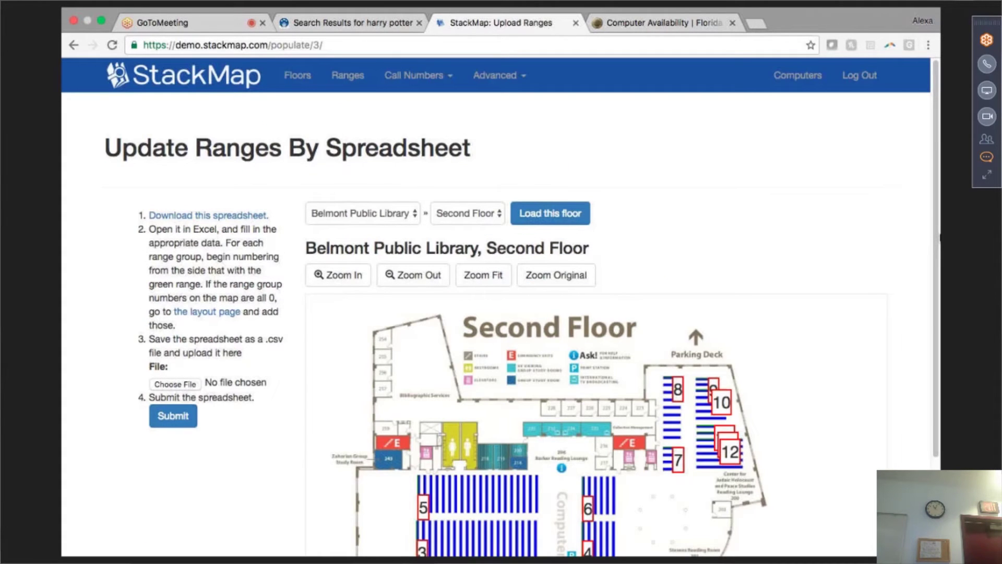
{"action": "scroll", "coordinate": [522, 313], "scroll_direction": "down", "scroll_amount": 3}
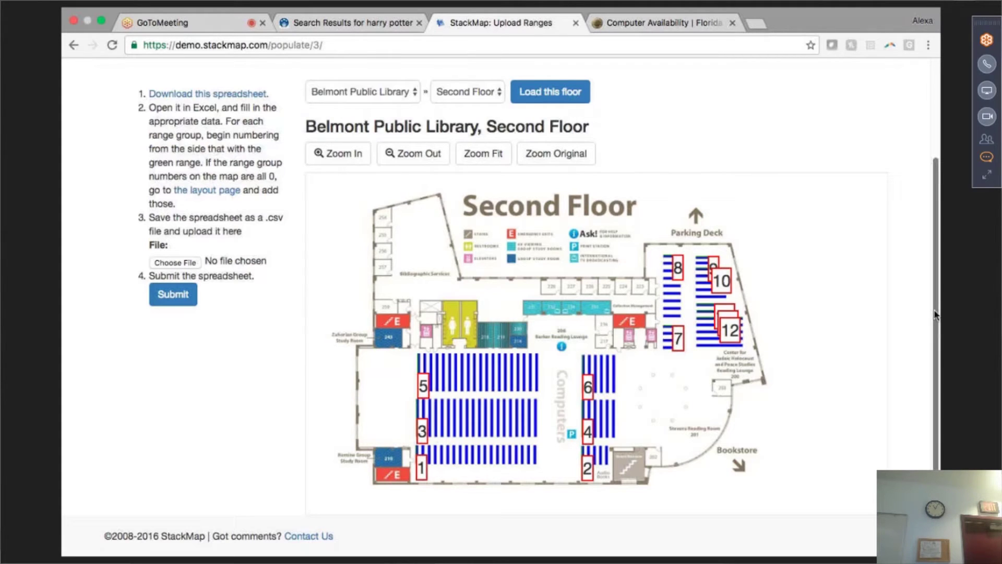
{"action": "left_click_drag", "start_coordinate": [936, 314], "coordinate": [933, 249]}
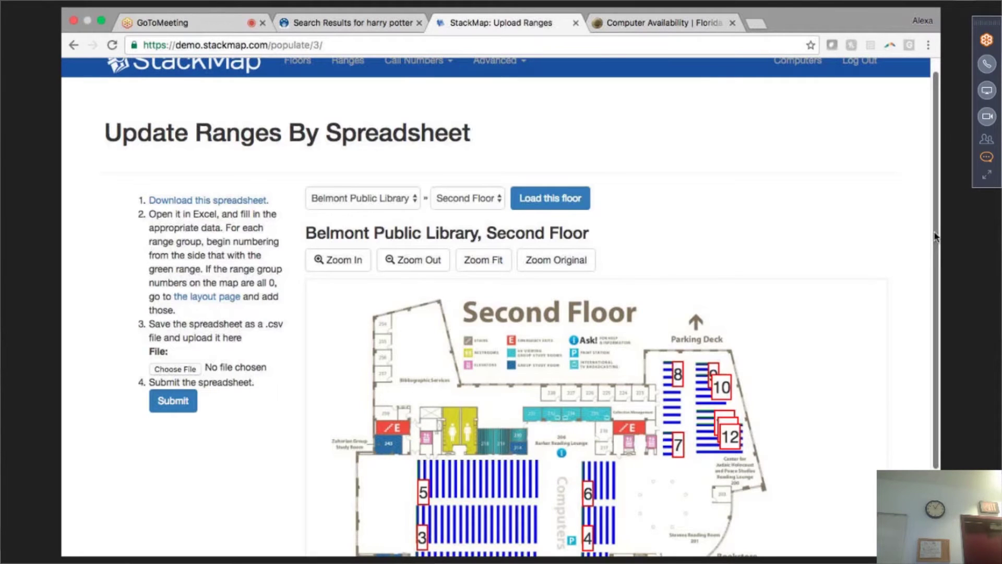
{"action": "left_click_drag", "start_coordinate": [935, 236], "coordinate": [460, 10]}
- Open the call number Editor and load the Second Floor of Belmont Public Library to show its full range map
{"action": "left_click", "coordinate": [408, 77]}
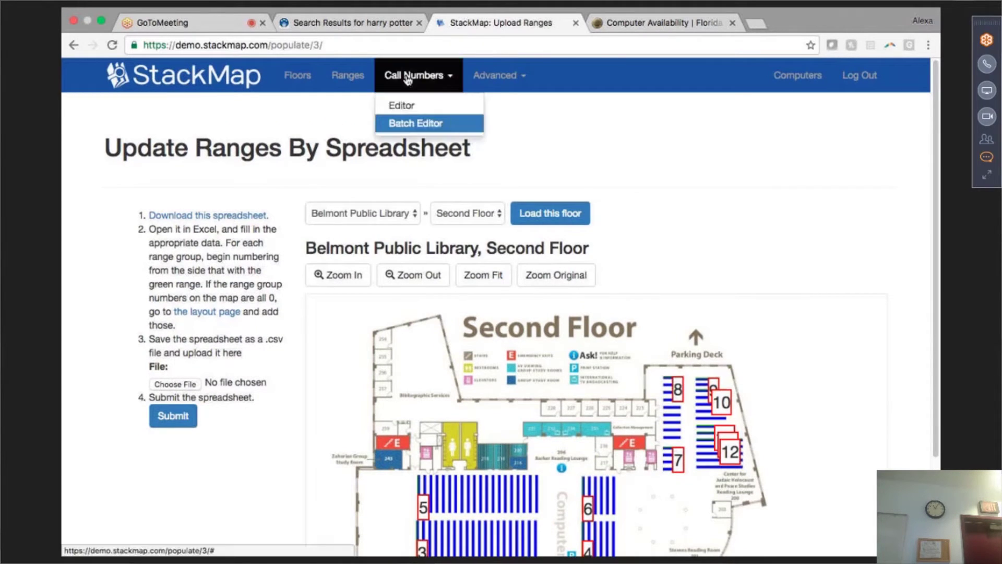
{"action": "left_click", "coordinate": [402, 106]}
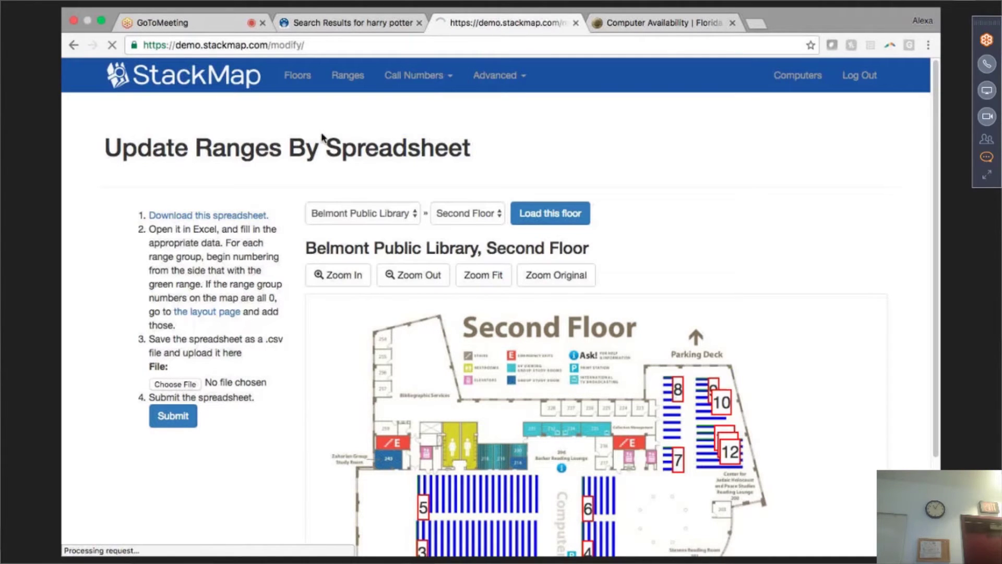
{"action": "left_click", "coordinate": [371, 197]}
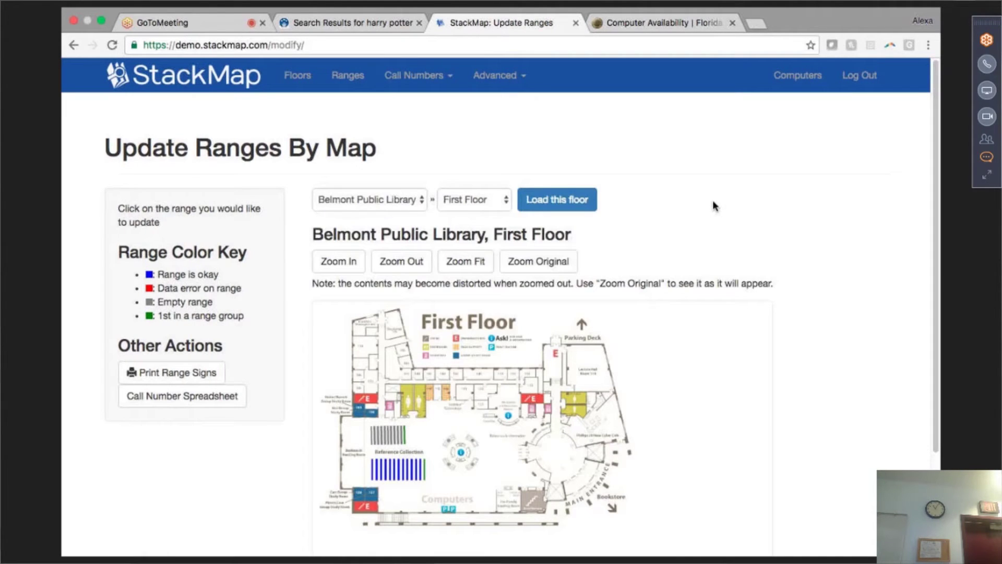
{"action": "left_click", "coordinate": [470, 197]}
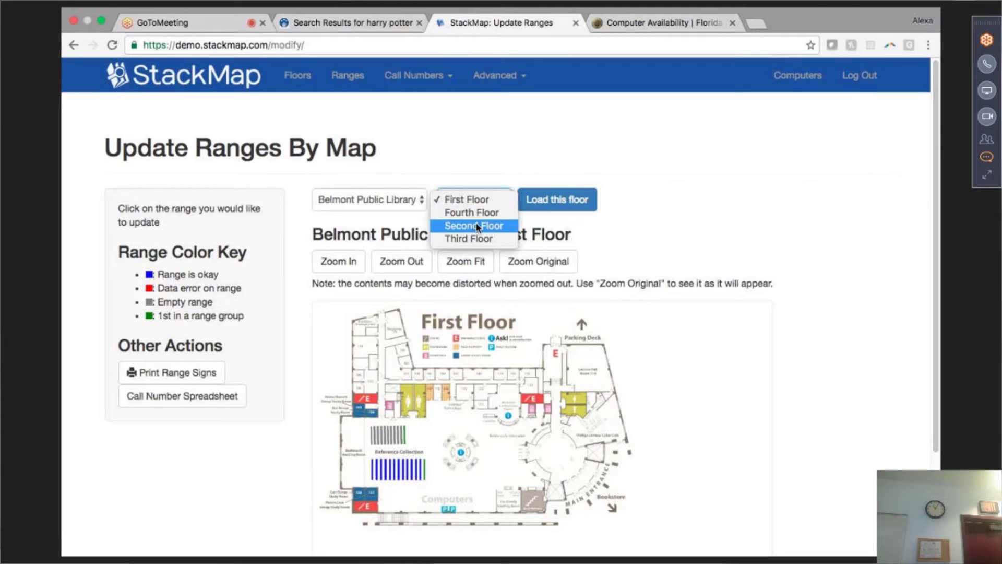
{"action": "left_click", "coordinate": [477, 226]}
{"action": "left_click", "coordinate": [528, 212]}
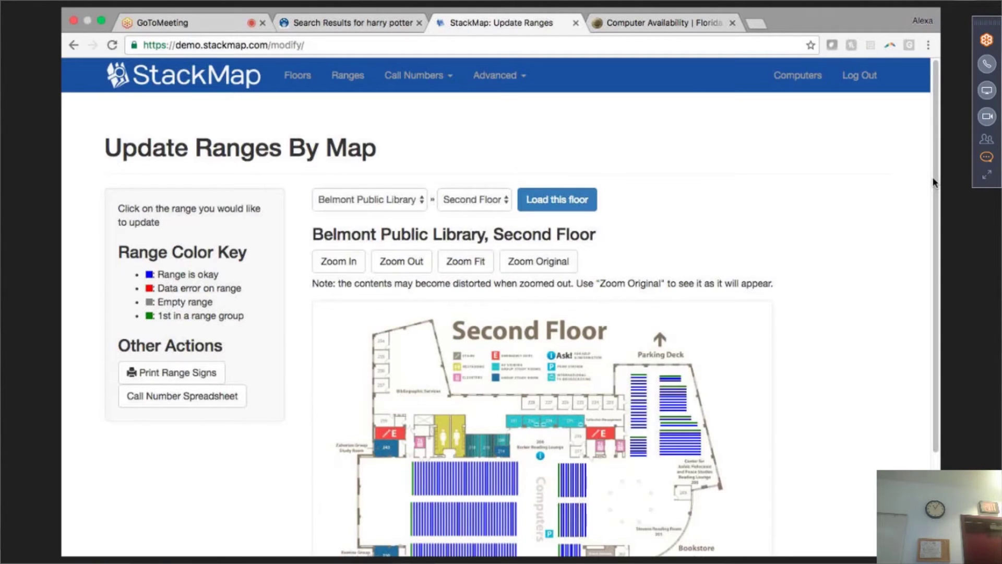
{"action": "left_click_drag", "start_coordinate": [934, 182], "coordinate": [939, 269]}
{"action": "scroll", "coordinate": [647, 204], "scroll_direction": "down", "scroll_amount": 1}
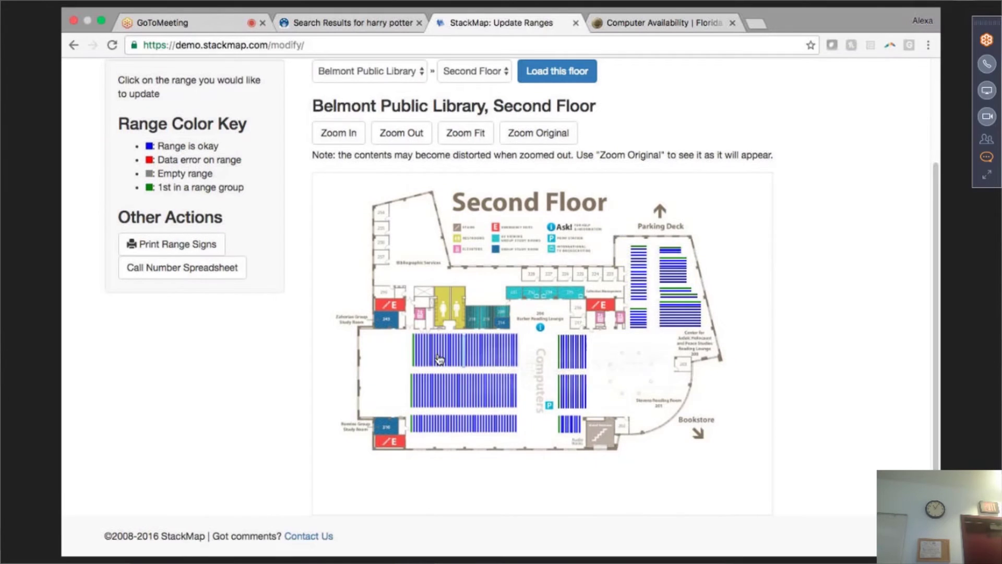
- Enlarge the Second Floor map and open the call numbers of the range starting at F1434.2 G68
{"action": "left_click", "coordinate": [354, 136]}
{"action": "left_click", "coordinate": [354, 135]}
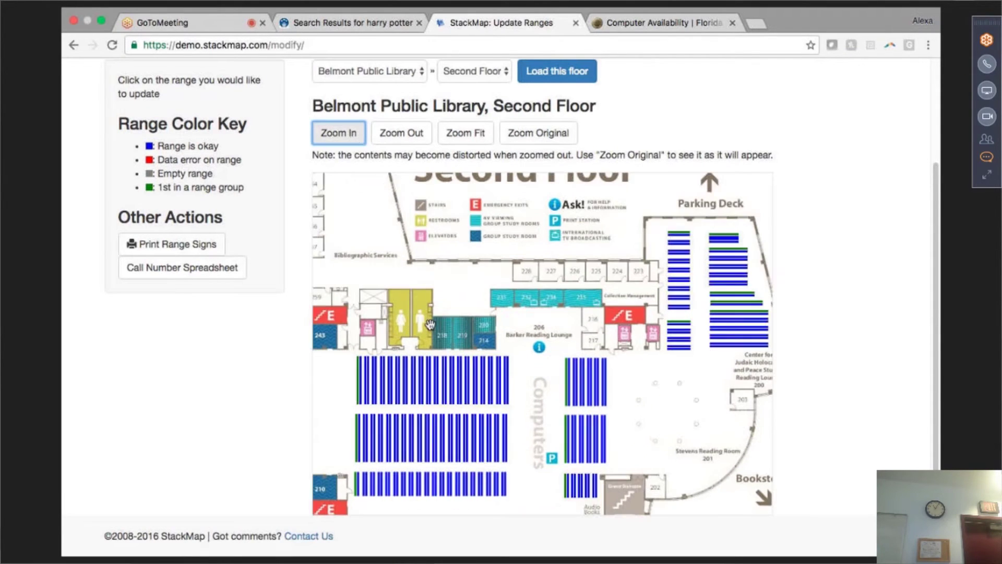
{"action": "mouse_move", "coordinate": [406, 377]}
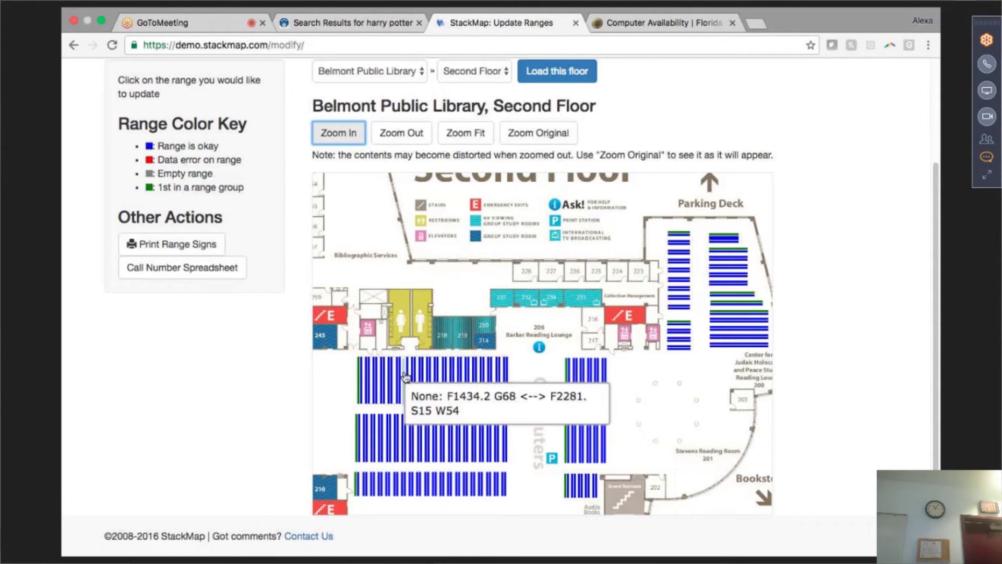
{"action": "left_click", "coordinate": [406, 376]}
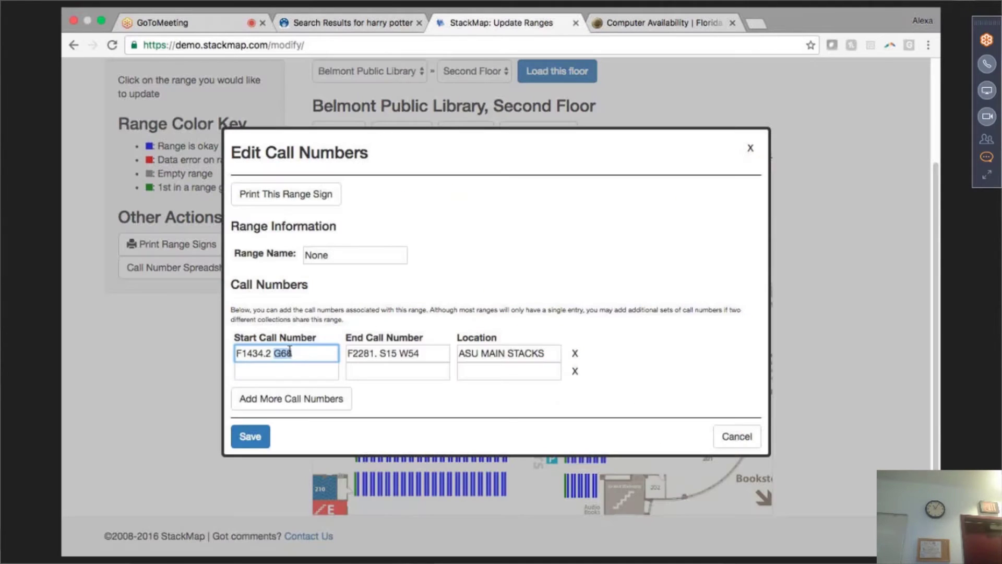
- Highlight the end call number of the range to review it, and save the call number entry
{"action": "double_click", "coordinate": [416, 348]}
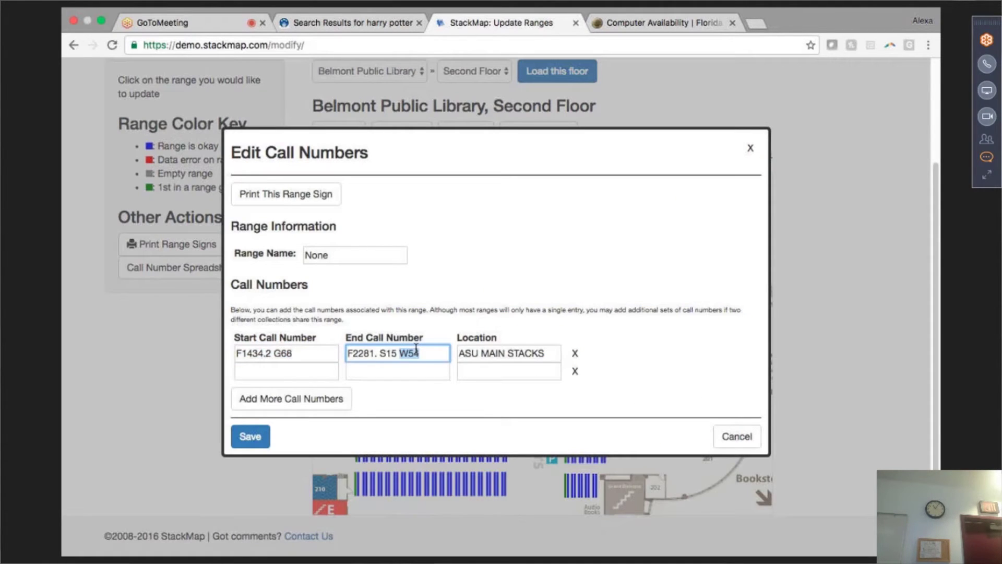
{"action": "triple_click", "coordinate": [416, 349]}
{"action": "left_click", "coordinate": [377, 356]}
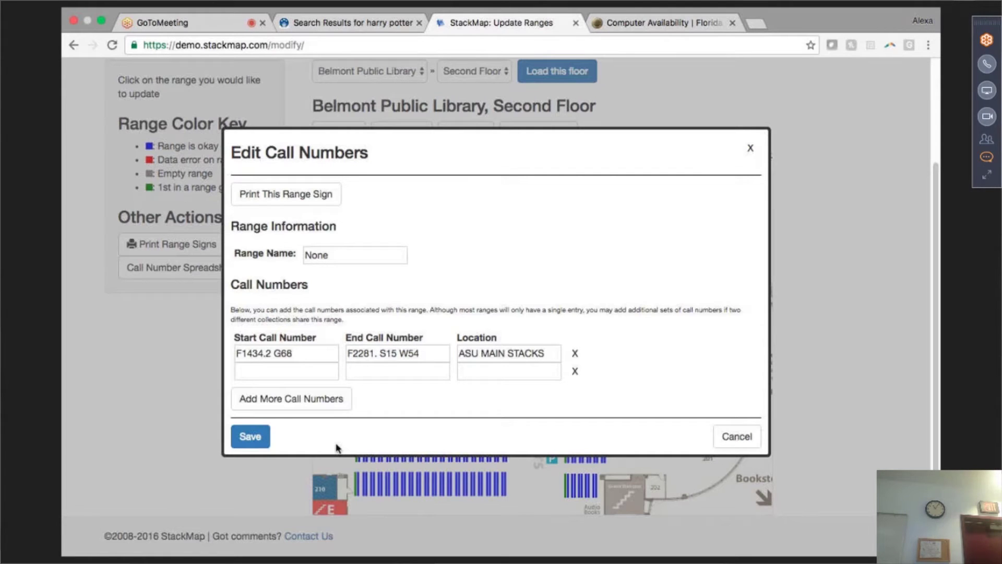
{"action": "left_click", "coordinate": [246, 438]}
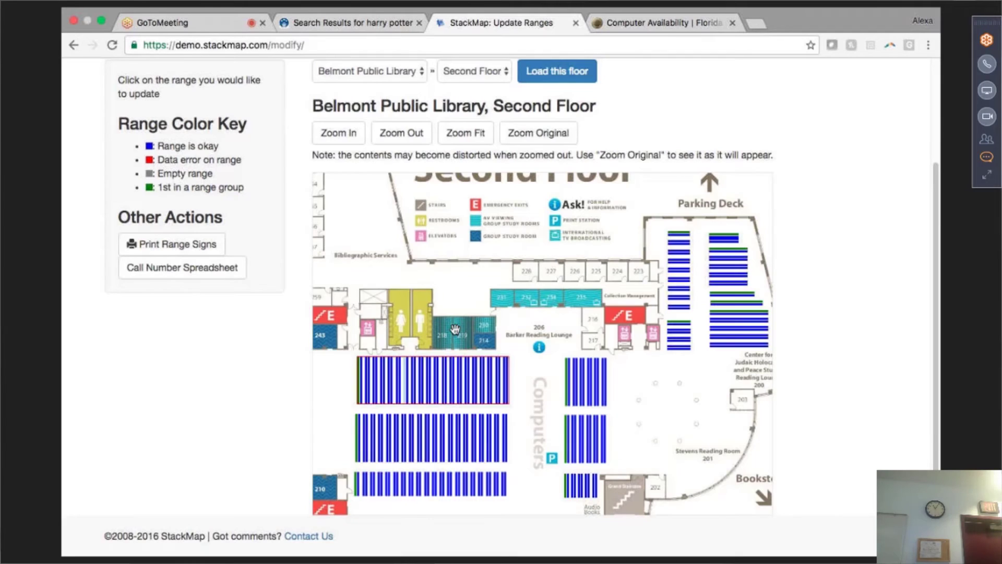
{"action": "mouse_move", "coordinate": [482, 421]}
{"action": "scroll", "coordinate": [921, 282], "scroll_direction": "up", "scroll_amount": 3}
{"action": "scroll", "coordinate": [934, 297], "scroll_direction": "down", "scroll_amount": 3}
{"action": "mouse_move", "coordinate": [451, 378]}
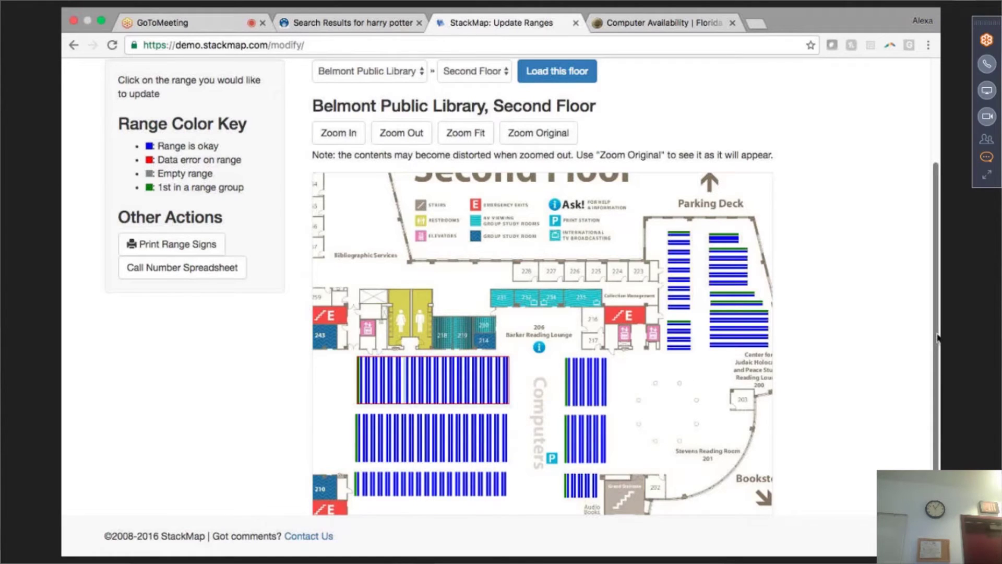
{"action": "left_click_drag", "start_coordinate": [937, 338], "coordinate": [921, 212]}
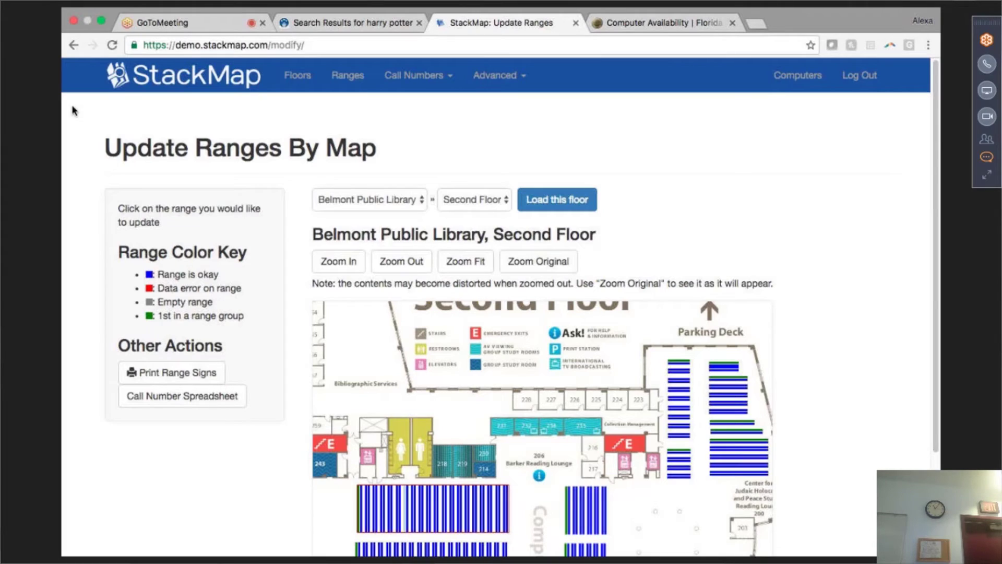
- Open the printable range signs for the whole Second Floor, review the first signs, and close the sign page
{"action": "left_click", "coordinate": [465, 261]}
{"action": "scroll", "coordinate": [175, 327], "scroll_direction": "down", "scroll_amount": 2}
{"action": "left_click", "coordinate": [175, 322]}
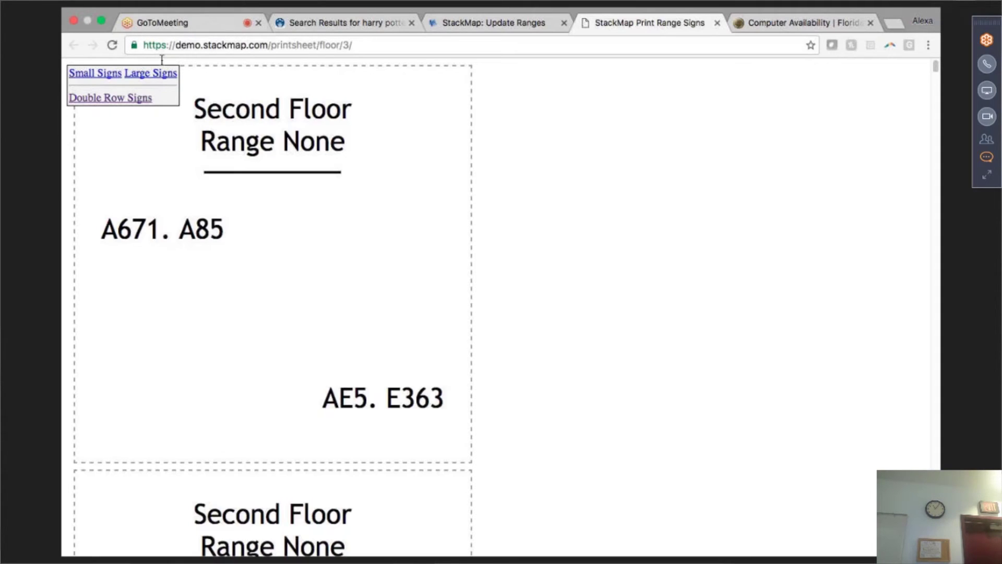
{"action": "scroll", "coordinate": [934, 79], "scroll_direction": "down", "scroll_amount": 3}
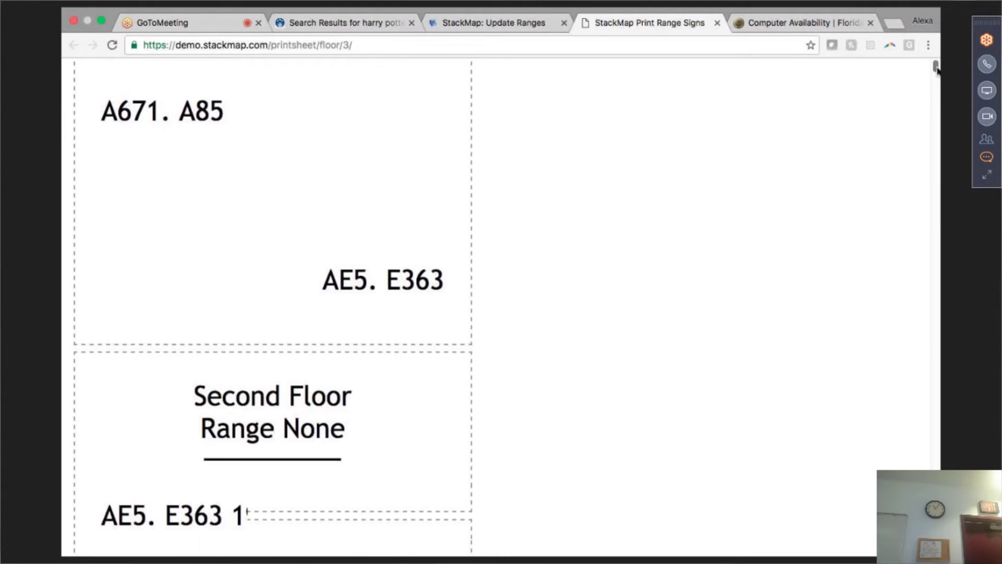
{"action": "left_click_drag", "start_coordinate": [936, 68], "coordinate": [914, 39]}
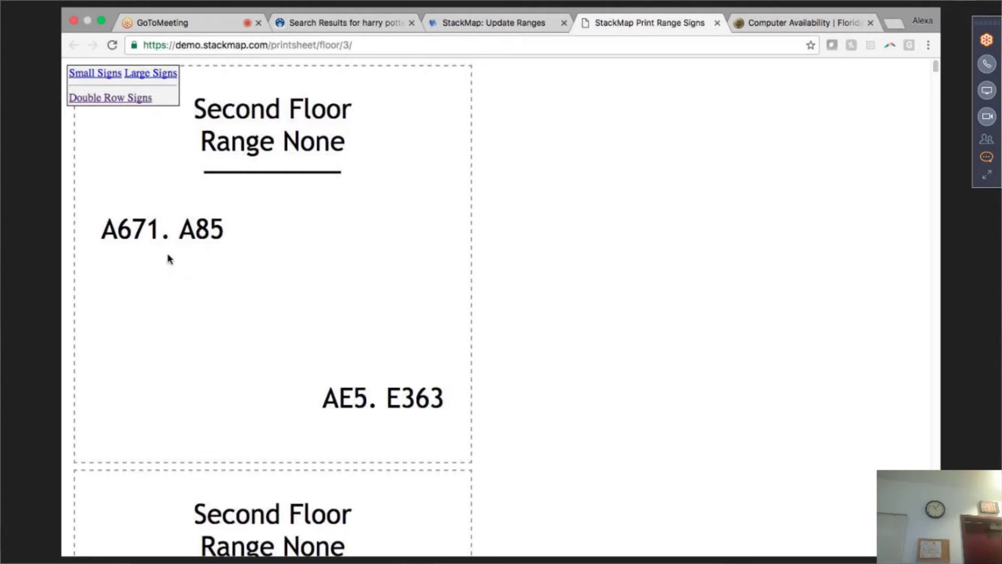
{"action": "double_click", "coordinate": [236, 135]}
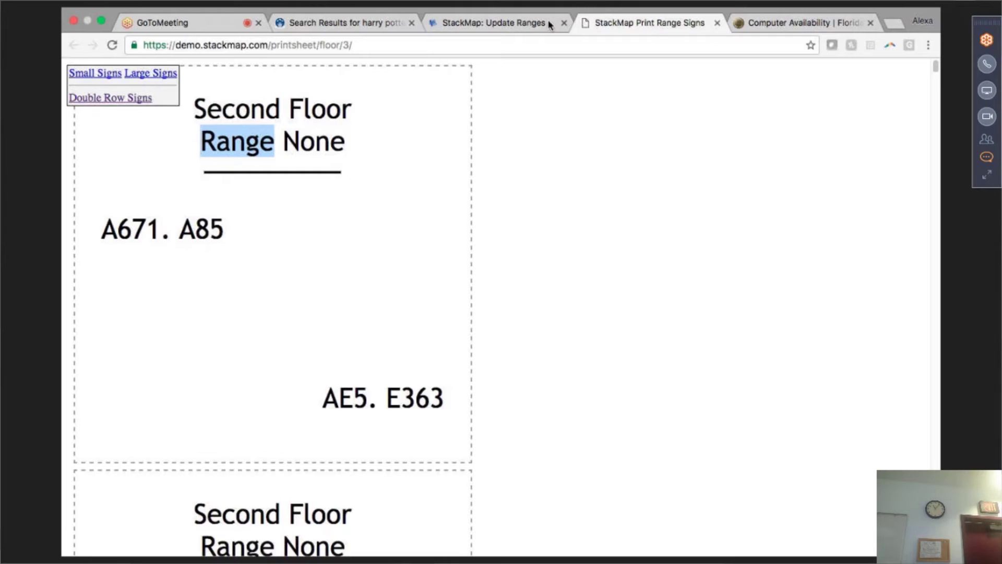
{"action": "left_click", "coordinate": [716, 23]}
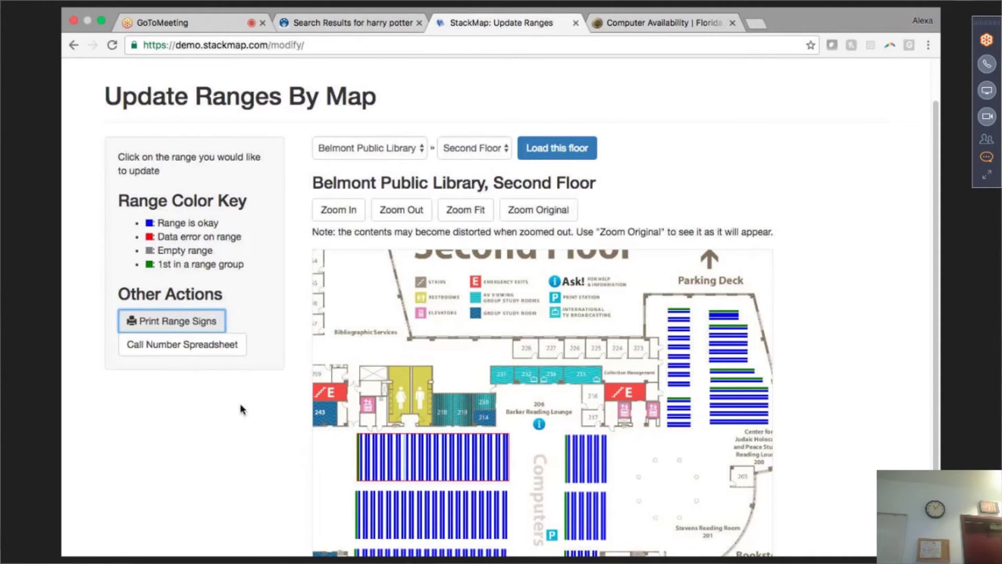
- Open the call numbers of the range starting at F7. S8, view its single printable range sign, and close both
{"action": "left_click", "coordinate": [373, 455]}
{"action": "left_click", "coordinate": [290, 195]}
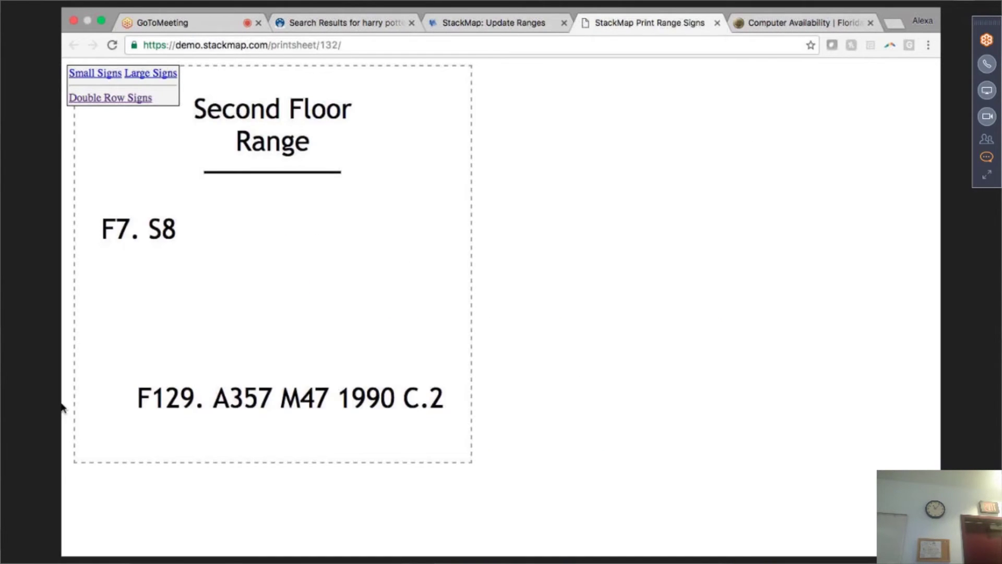
{"action": "left_click", "coordinate": [717, 23]}
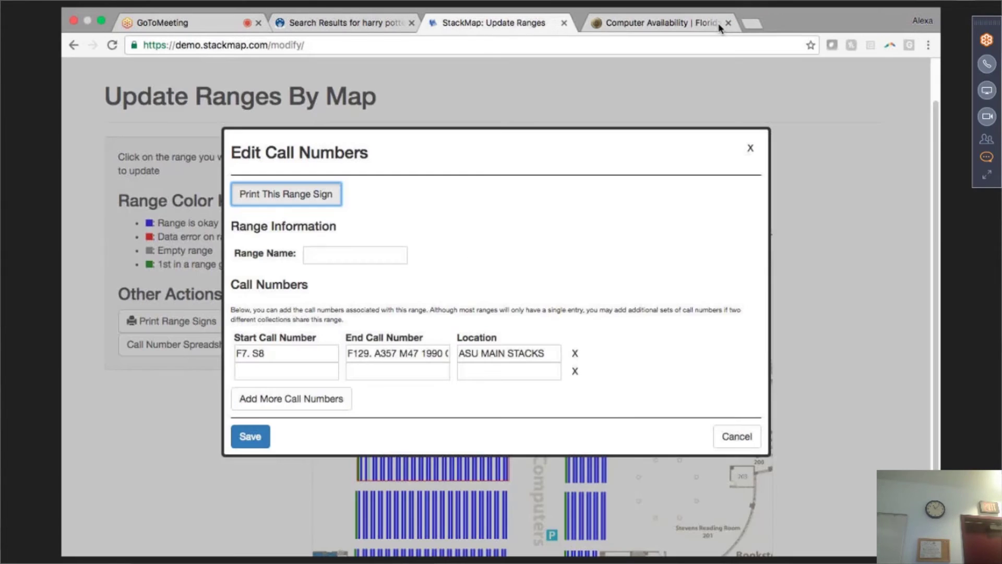
{"action": "left_click", "coordinate": [750, 151]}
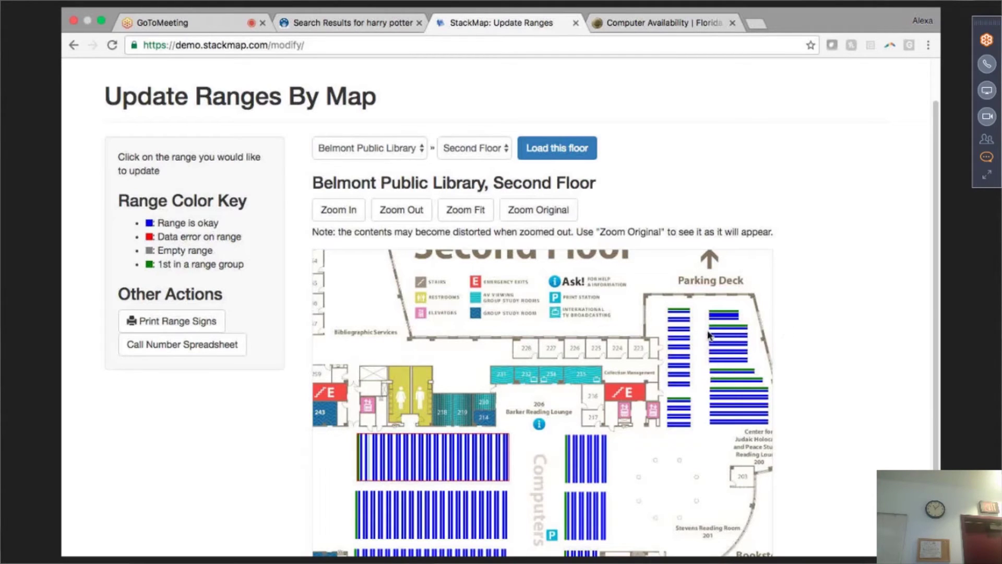
- Test the search for call number LC238. in ASU SPEC APP COLL at Belmont Public Library, and review the displayed map and directions
{"action": "mouse_move", "coordinate": [712, 332]}
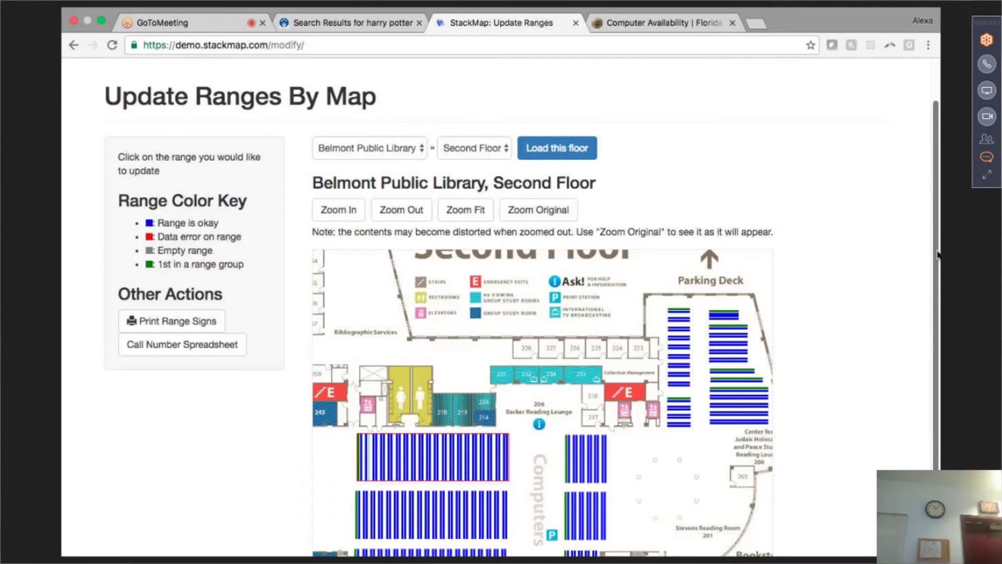
{"action": "scroll", "coordinate": [937, 254], "scroll_direction": "up", "scroll_amount": 2}
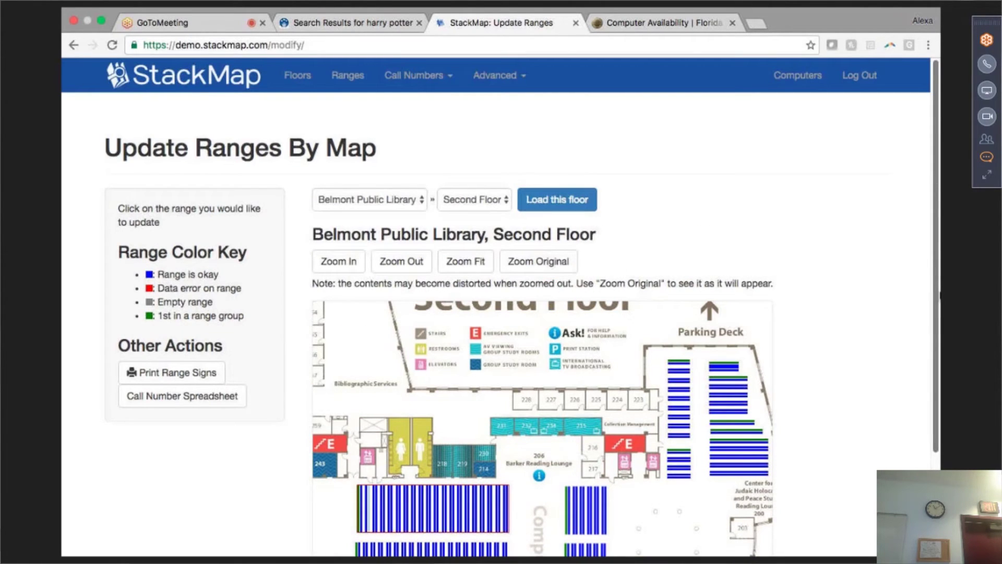
{"action": "left_click", "coordinate": [510, 74]}
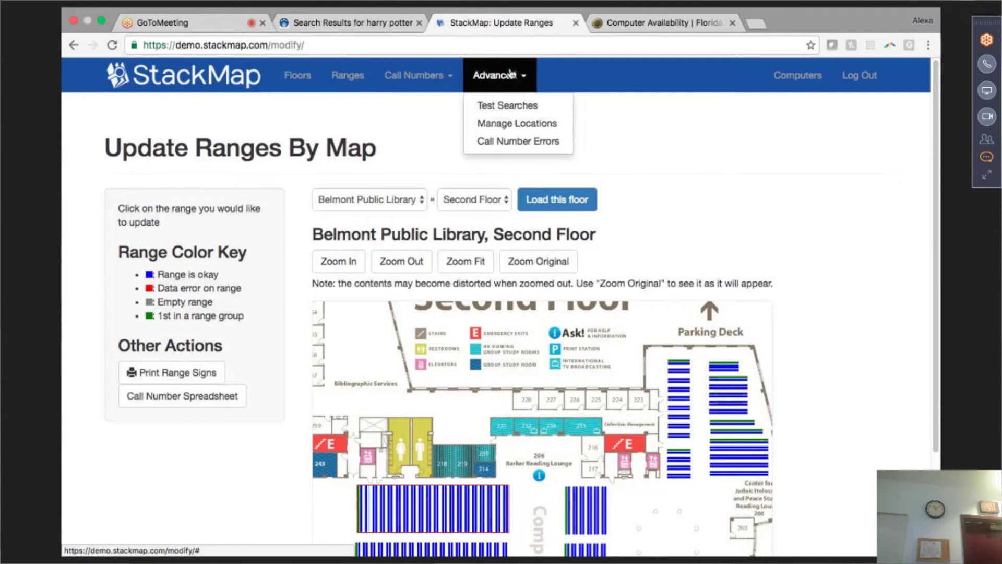
{"action": "left_click", "coordinate": [507, 104]}
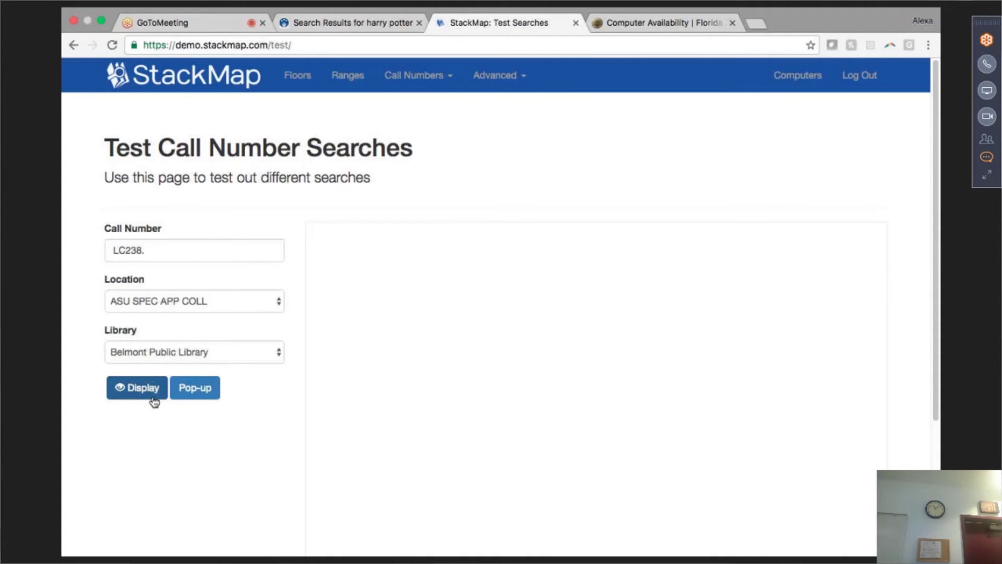
{"action": "left_click", "coordinate": [202, 255]}
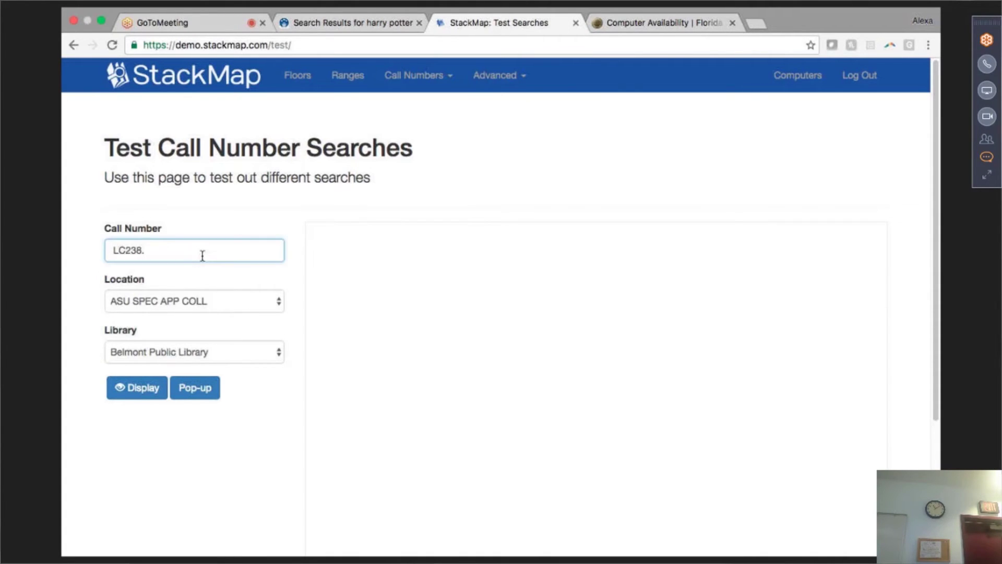
{"action": "scroll", "coordinate": [938, 165], "scroll_direction": "down", "scroll_amount": 1}
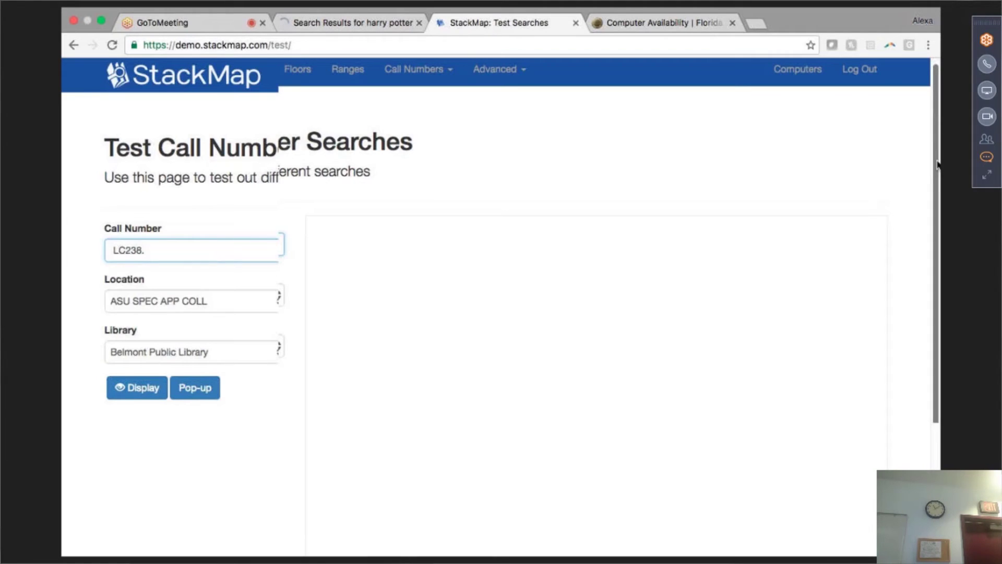
{"action": "scroll", "coordinate": [936, 165], "scroll_direction": "down", "scroll_amount": 3}
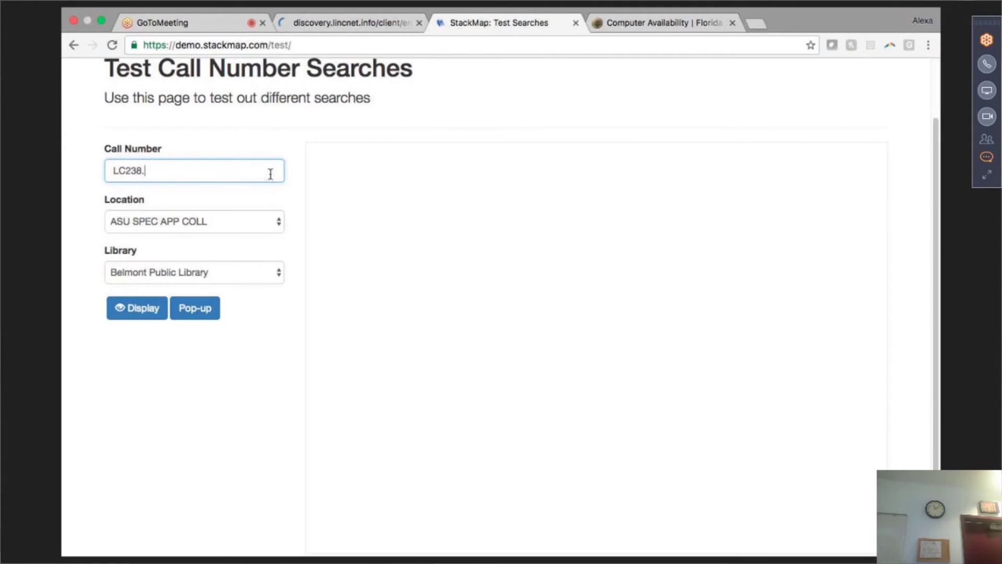
{"action": "left_click", "coordinate": [134, 309]}
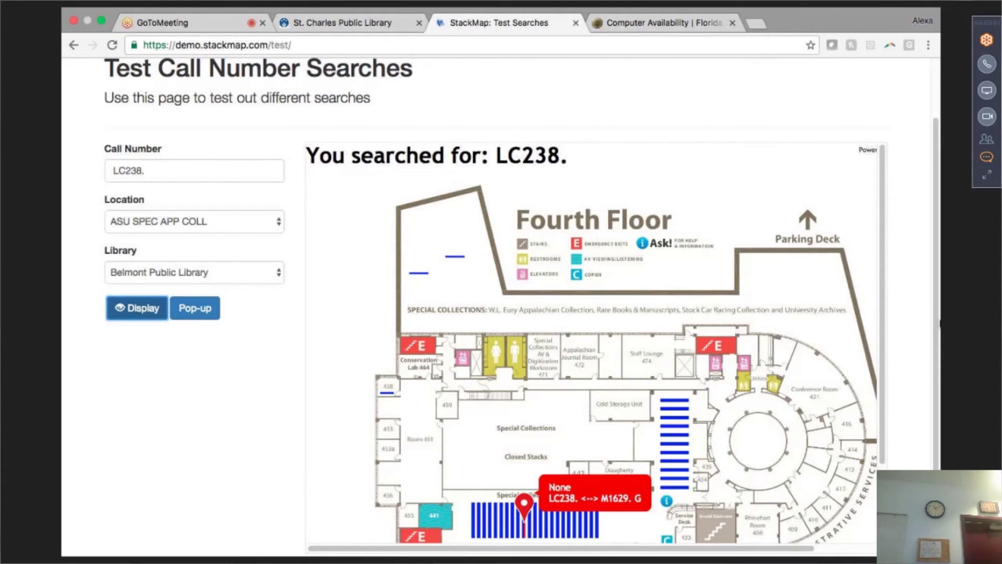
{"action": "scroll", "coordinate": [652, 327], "scroll_direction": "down", "scroll_amount": 3}
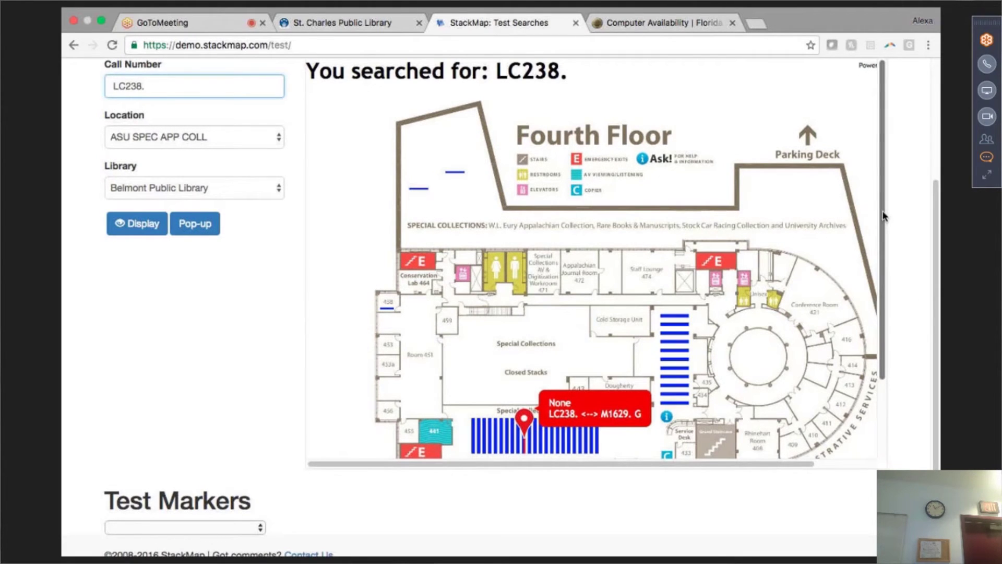
{"action": "scroll", "coordinate": [781, 443], "scroll_direction": "down", "scroll_amount": 2}
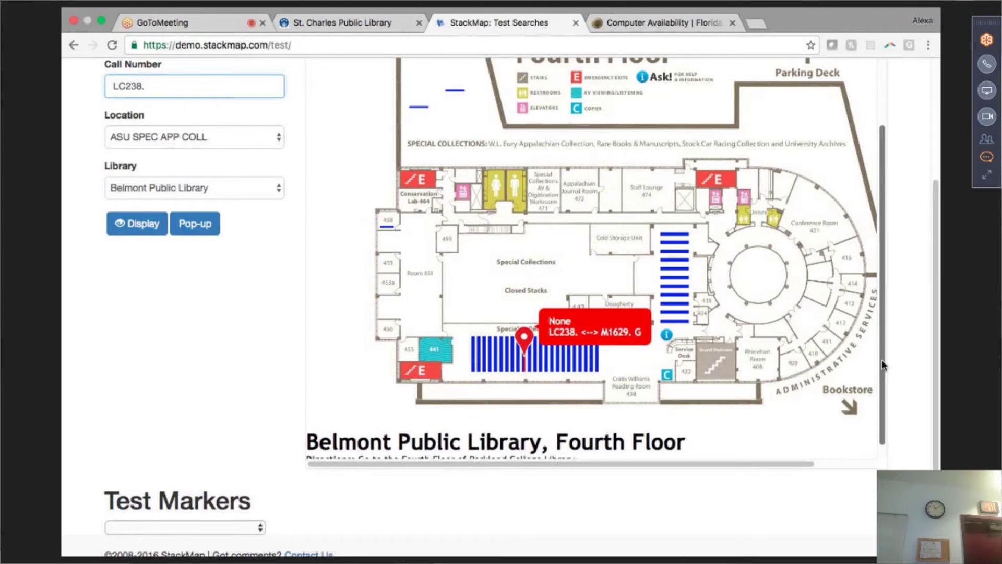
{"action": "scroll", "coordinate": [881, 359], "scroll_direction": "down", "scroll_amount": 1}
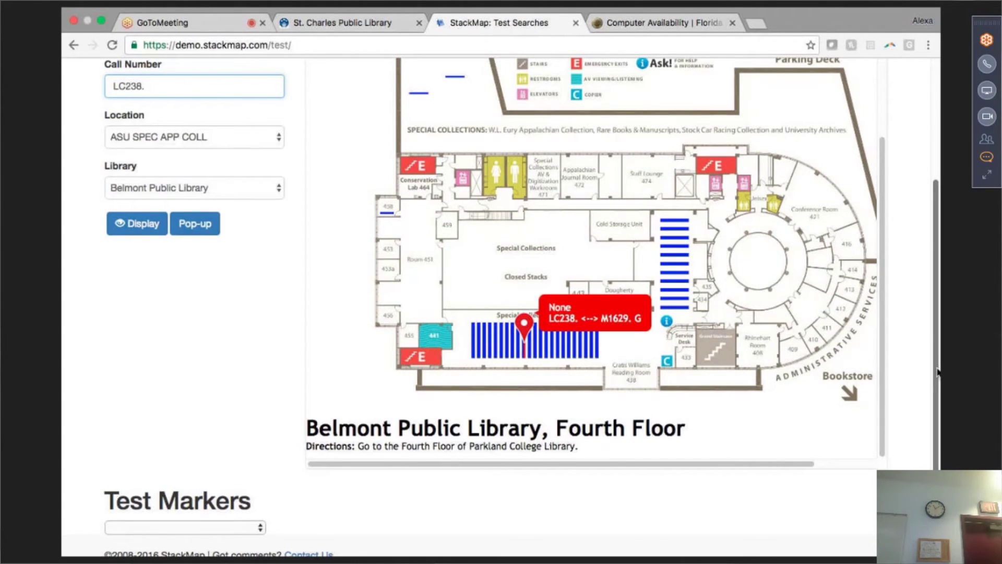
- Open the Call Number Errors report and look through its list of errors by library and floor
{"action": "scroll", "coordinate": [938, 371], "scroll_direction": "up", "scroll_amount": 3}
{"action": "left_click", "coordinate": [472, 80]}
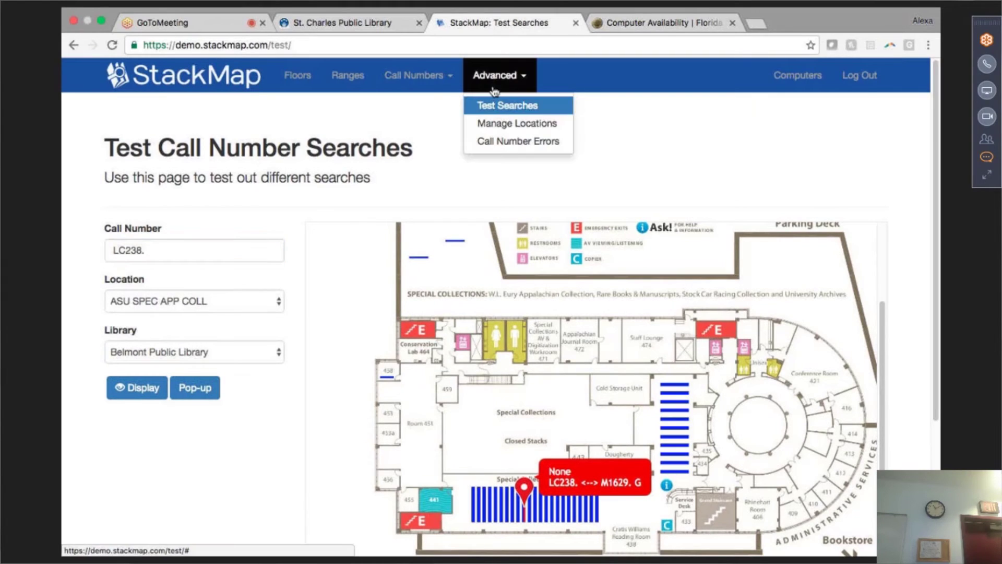
{"action": "left_click", "coordinate": [486, 142]}
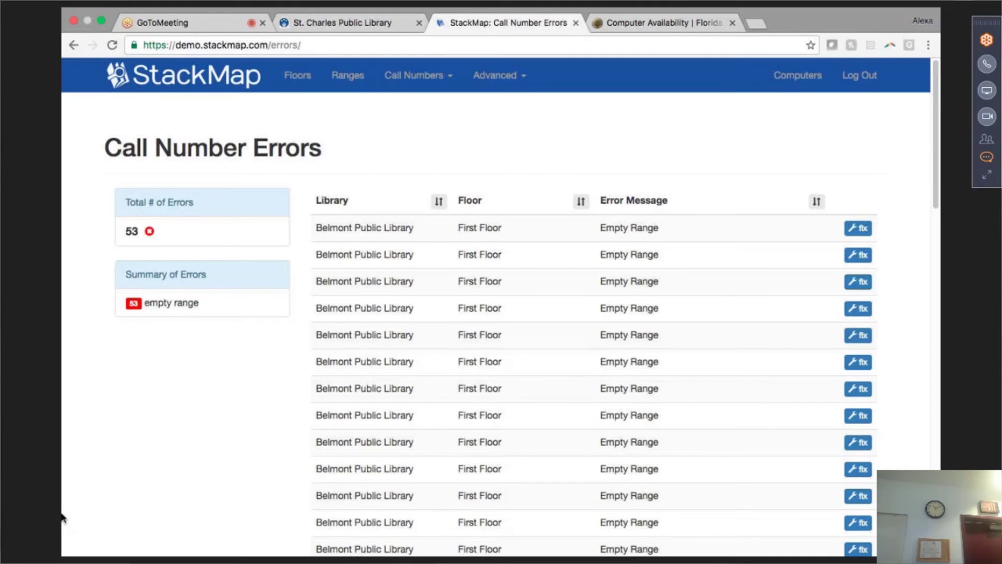
{"action": "left_click_drag", "start_coordinate": [937, 167], "coordinate": [939, 295]}
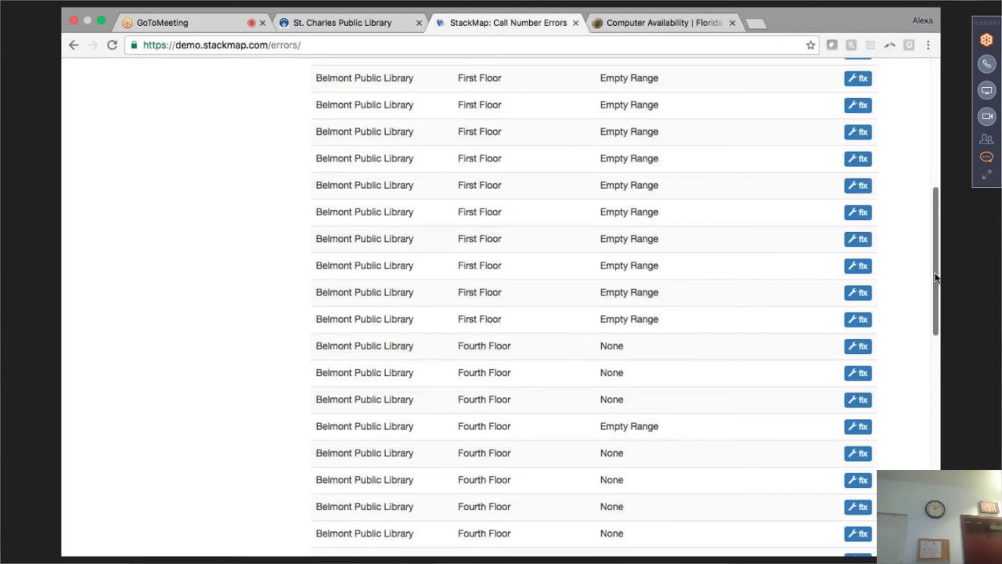
{"action": "left_click_drag", "start_coordinate": [936, 277], "coordinate": [925, 137]}
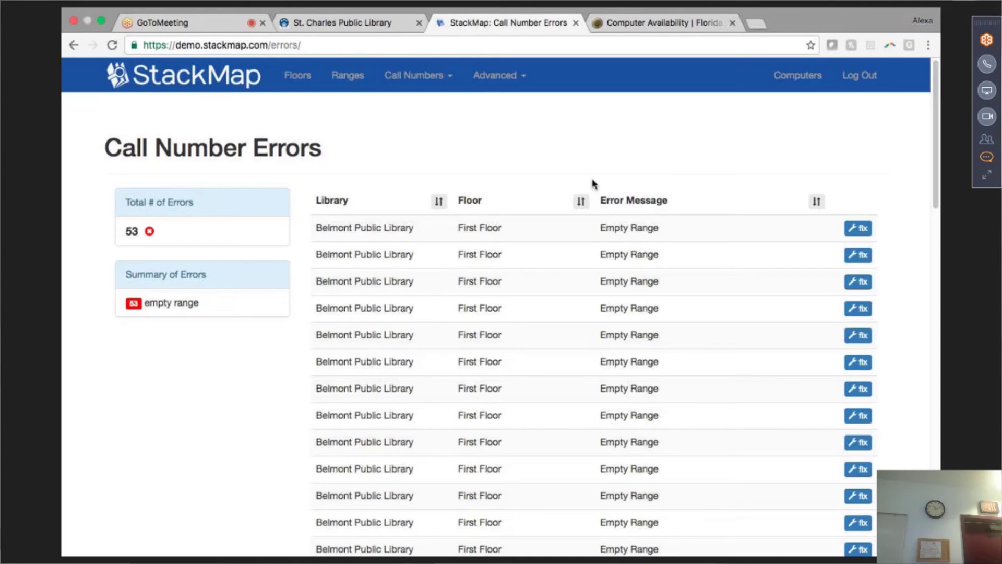
{"action": "mouse_move", "coordinate": [410, 17]}
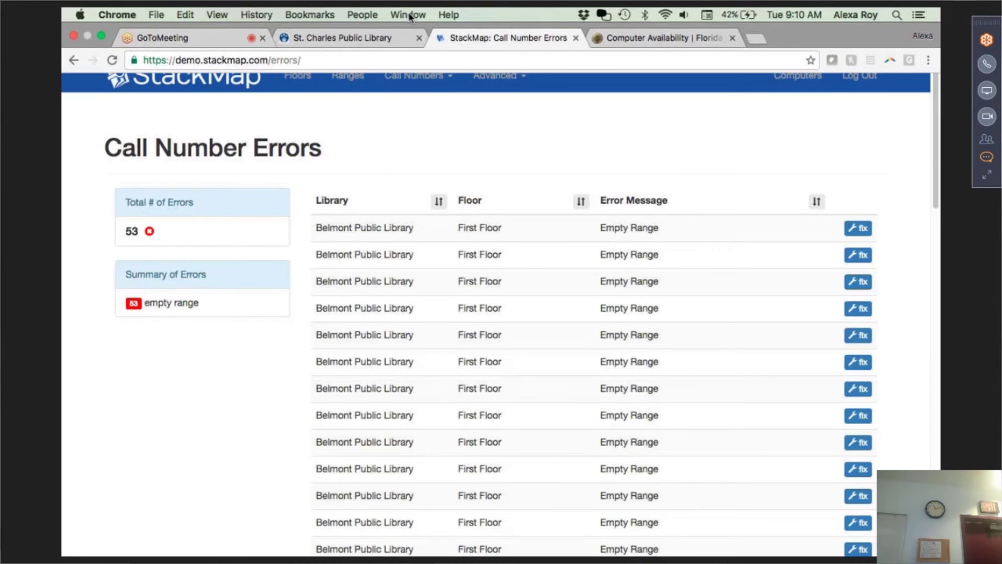
{"action": "left_click", "coordinate": [376, 42]}
{"action": "left_click", "coordinate": [514, 38]}
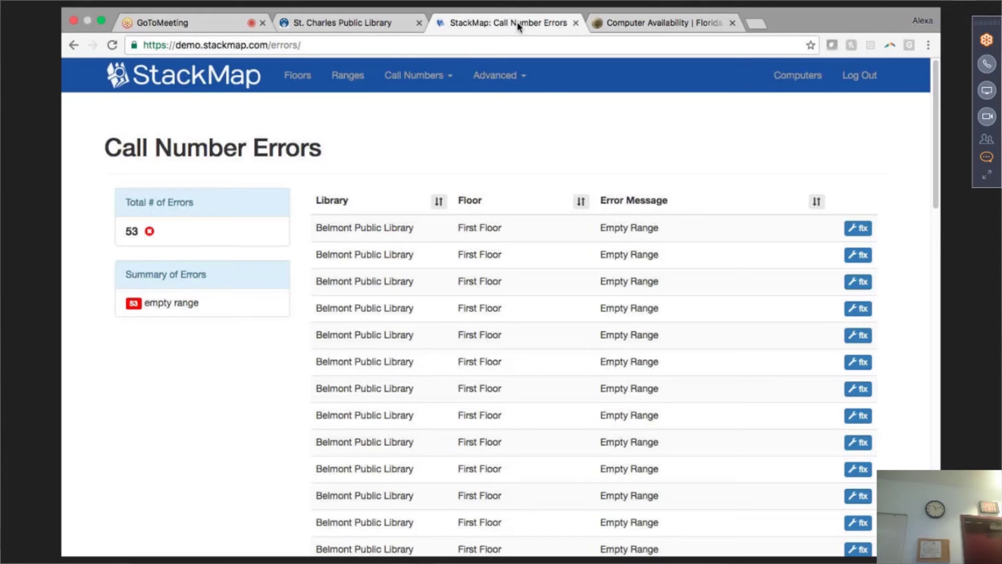
- Switch to the Florida State University Libraries Computer Availability page and bring up the Strozier Library 1st Floor map
{"action": "left_click", "coordinate": [739, 20]}
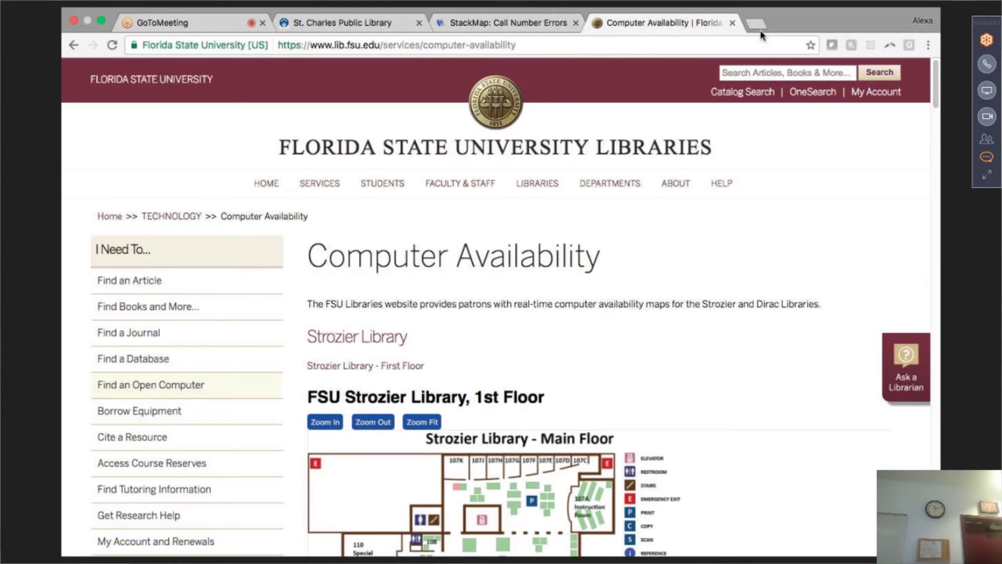
{"action": "scroll", "coordinate": [939, 95], "scroll_direction": "down", "scroll_amount": 3}
{"action": "left_click_drag", "start_coordinate": [939, 95], "coordinate": [939, 118]}
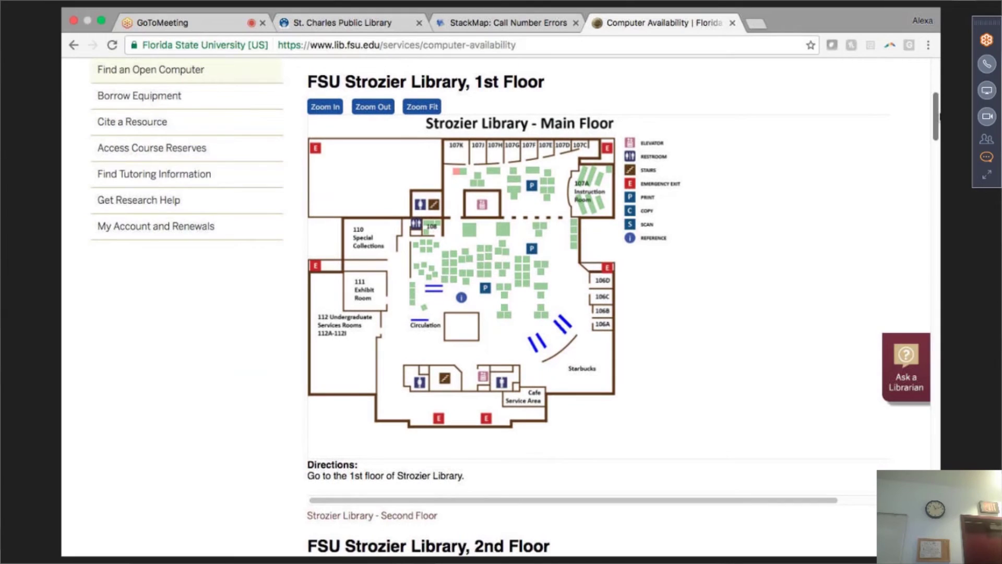
{"action": "scroll", "coordinate": [939, 116], "scroll_direction": "up", "scroll_amount": 1}
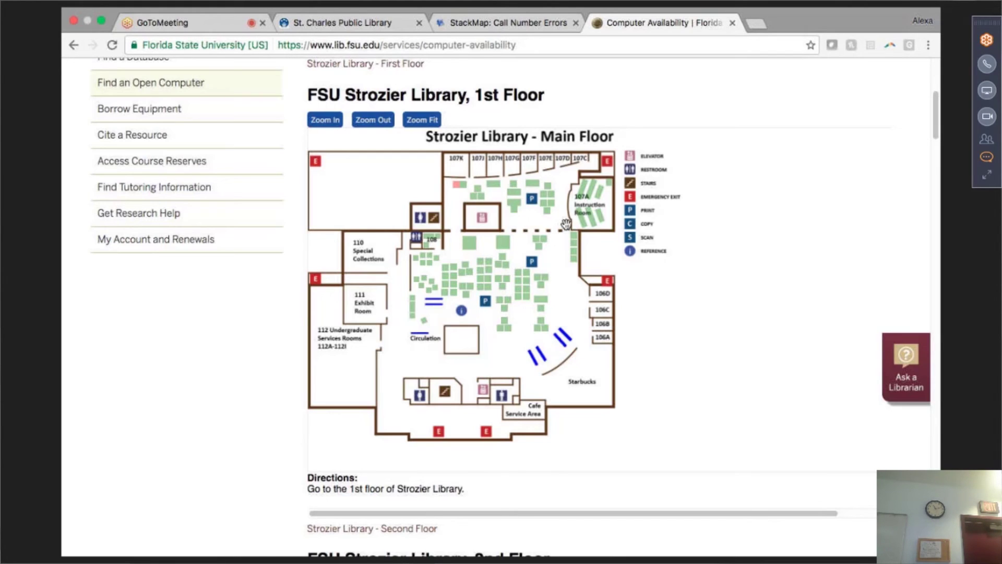
- Check the availability of individual computers on the Strozier Library Main Floor map, including the one marked in red
{"action": "mouse_move", "coordinate": [507, 246]}
{"action": "mouse_move", "coordinate": [434, 246]}
{"action": "mouse_move", "coordinate": [481, 283]}
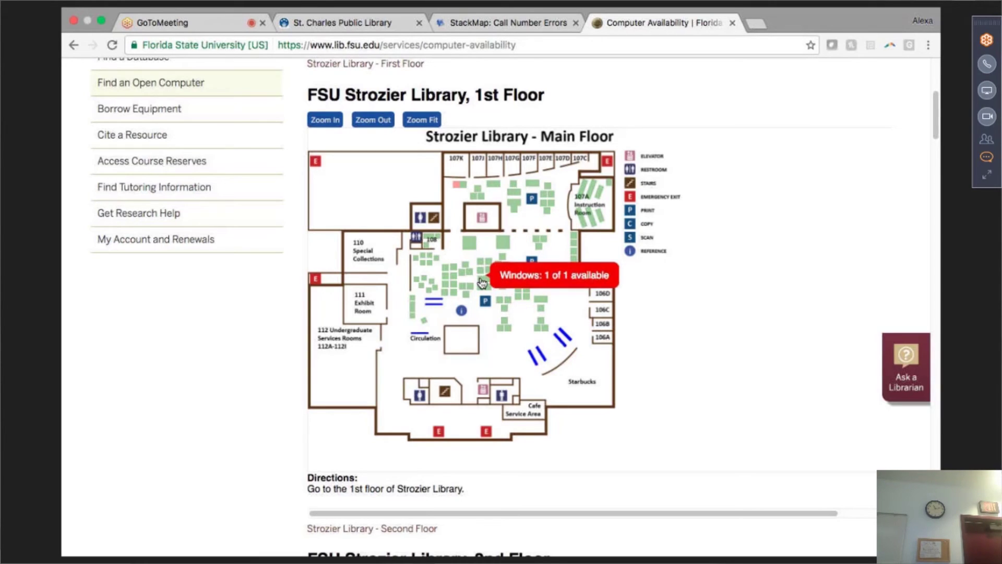
{"action": "mouse_move", "coordinate": [460, 191]}
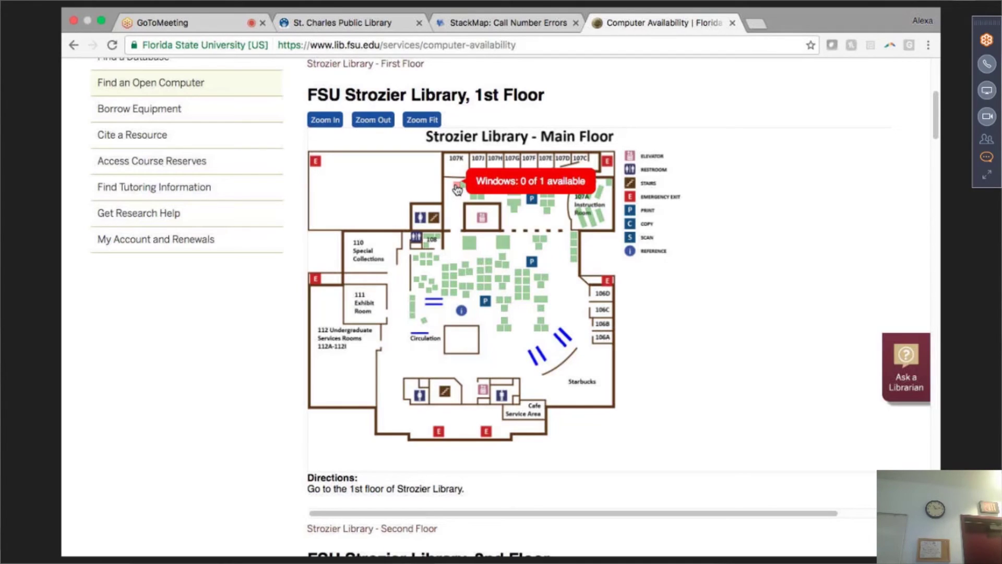
{"action": "mouse_move", "coordinate": [468, 253]}
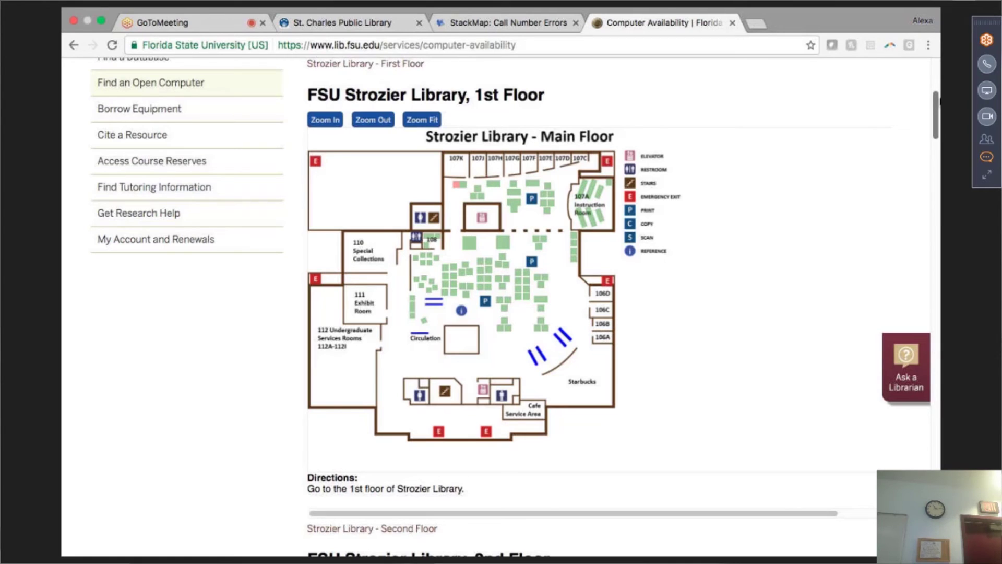
{"action": "mouse_move", "coordinate": [939, 100]}
{"action": "left_mouse_down"}
{"action": "mouse_move", "coordinate": [939, 240]}
{"action": "mouse_move", "coordinate": [937, 81]}
{"action": "left_mouse_up"}
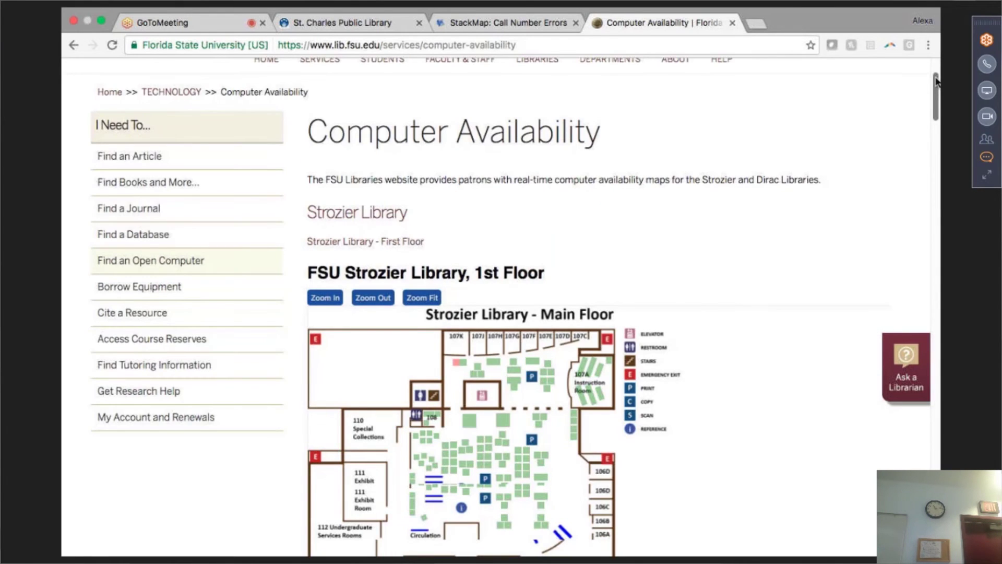
{"action": "scroll", "coordinate": [911, 114], "scroll_direction": "down", "scroll_amount": 2}
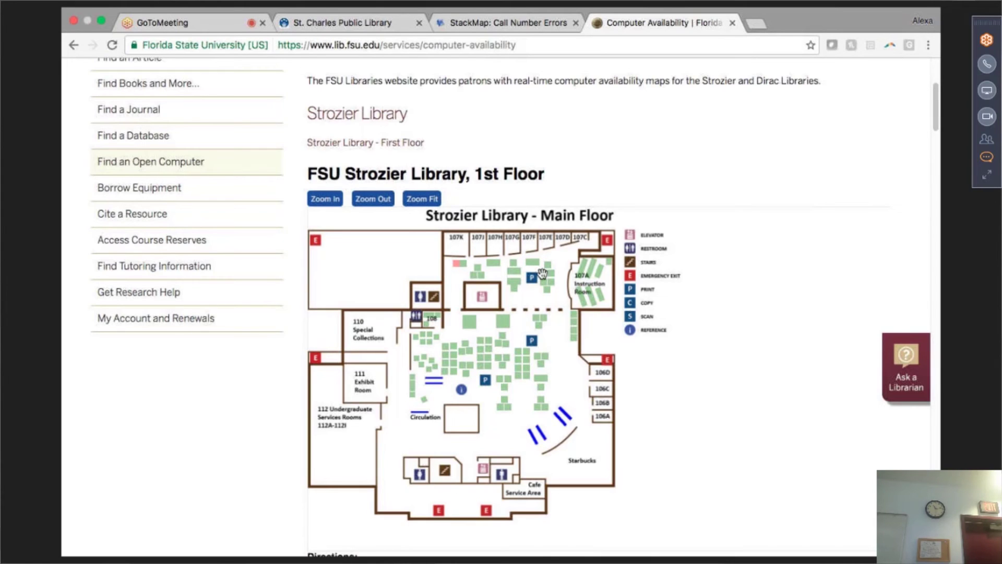
- Check the availability of the Mac OSX groups and the Windows computers in the central area of the Strozier Library Main Floor map
{"action": "mouse_move", "coordinate": [513, 320]}
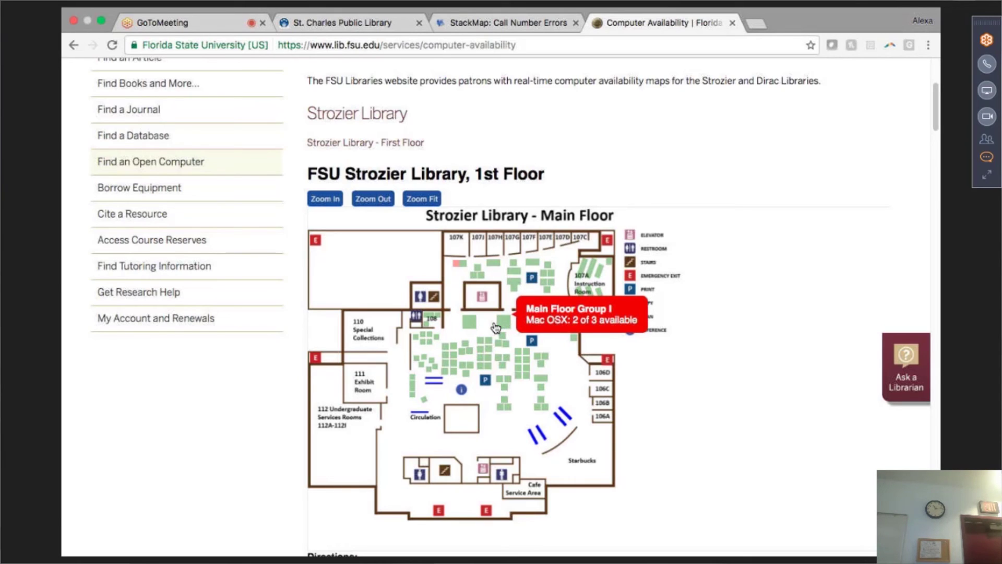
{"action": "mouse_move", "coordinate": [470, 324]}
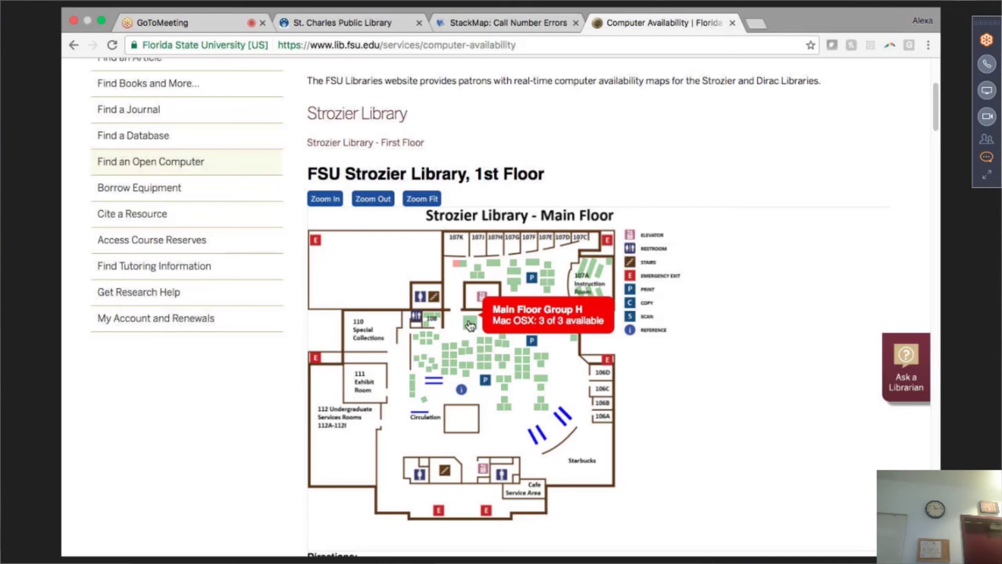
{"action": "mouse_move", "coordinate": [417, 341]}
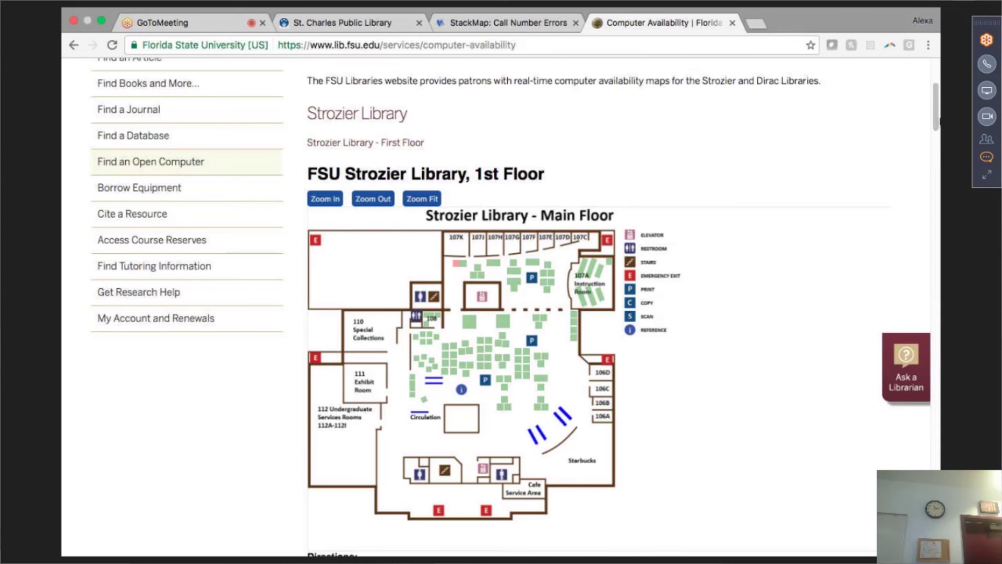
{"action": "scroll", "coordinate": [938, 121], "scroll_direction": "down", "scroll_amount": 8}
{"action": "scroll", "coordinate": [939, 116], "scroll_direction": "up", "scroll_amount": 6}
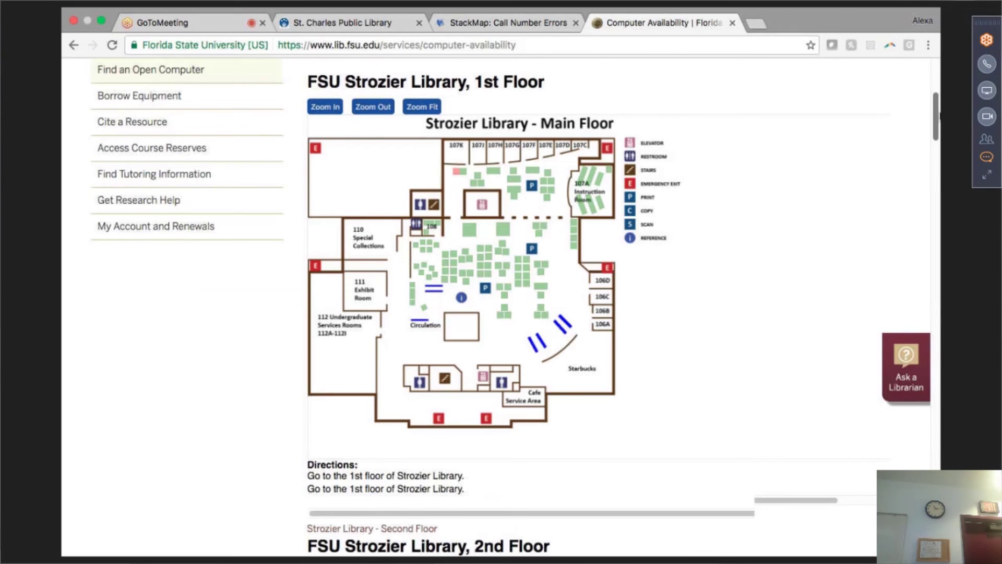
{"action": "scroll", "coordinate": [479, 291], "scroll_direction": "up", "scroll_amount": 1}
{"action": "mouse_move", "coordinate": [486, 281]}
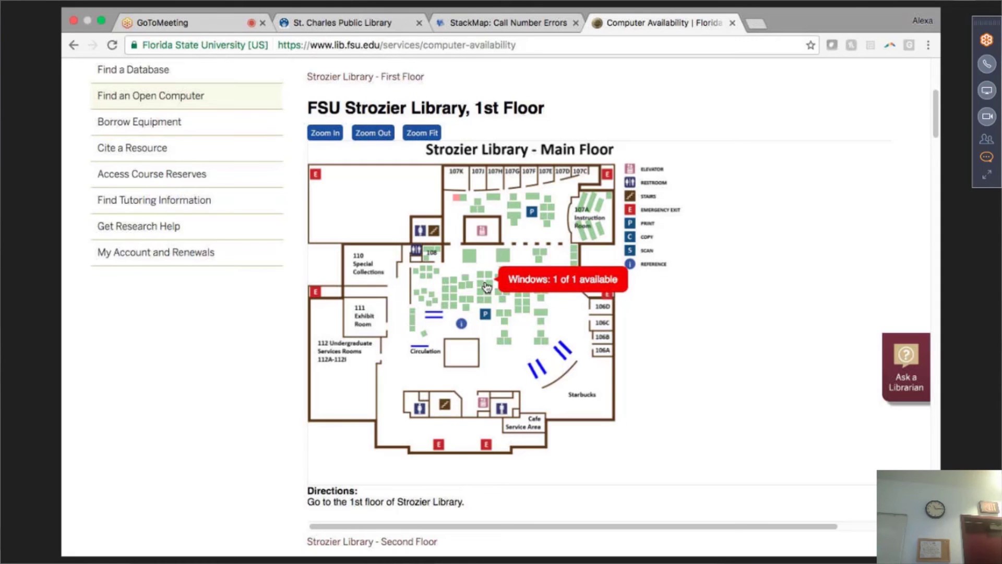
- Switch to the StackMap admin site and open the Computer Availability home page to review its workstation management options
{"action": "left_click", "coordinate": [503, 23]}
{"action": "left_click", "coordinate": [820, 75]}
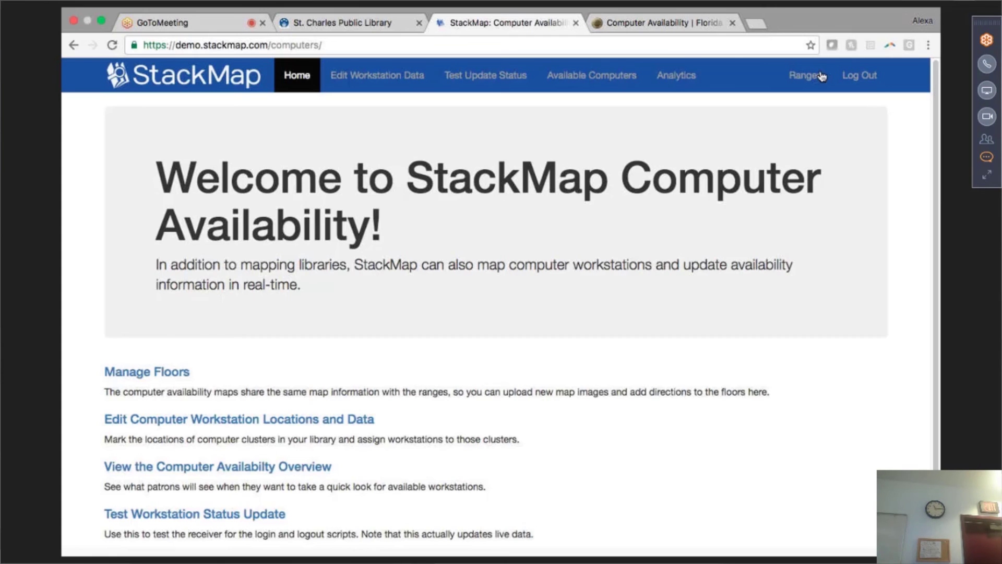
{"action": "scroll", "coordinate": [937, 113], "scroll_direction": "down", "scroll_amount": 2}
{"action": "scroll", "coordinate": [855, 205], "scroll_direction": "up", "scroll_amount": 2}
{"action": "left_click_drag", "start_coordinate": [407, 177], "coordinate": [608, 177]}
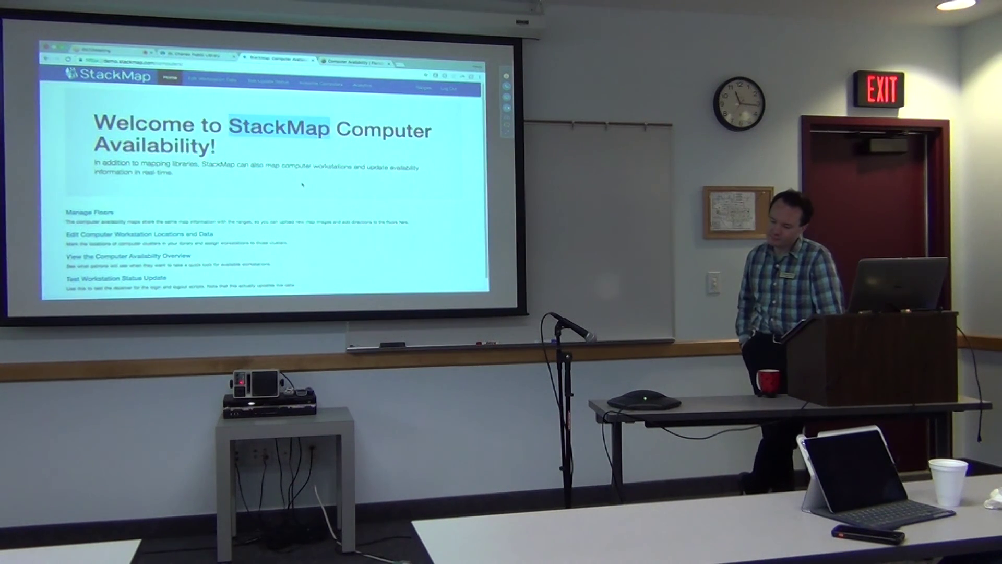
- Open the computer Analytics page, look through all its weekly usage charts, and return to the GoToMeeting page
{"action": "left_click", "coordinate": [362, 85]}
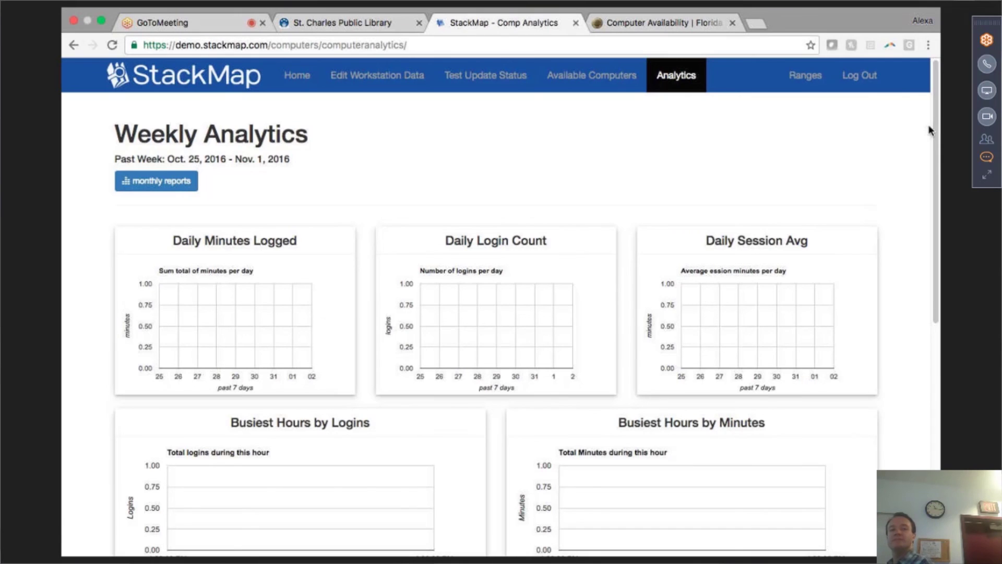
{"action": "left_click_drag", "start_coordinate": [936, 125], "coordinate": [936, 204]}
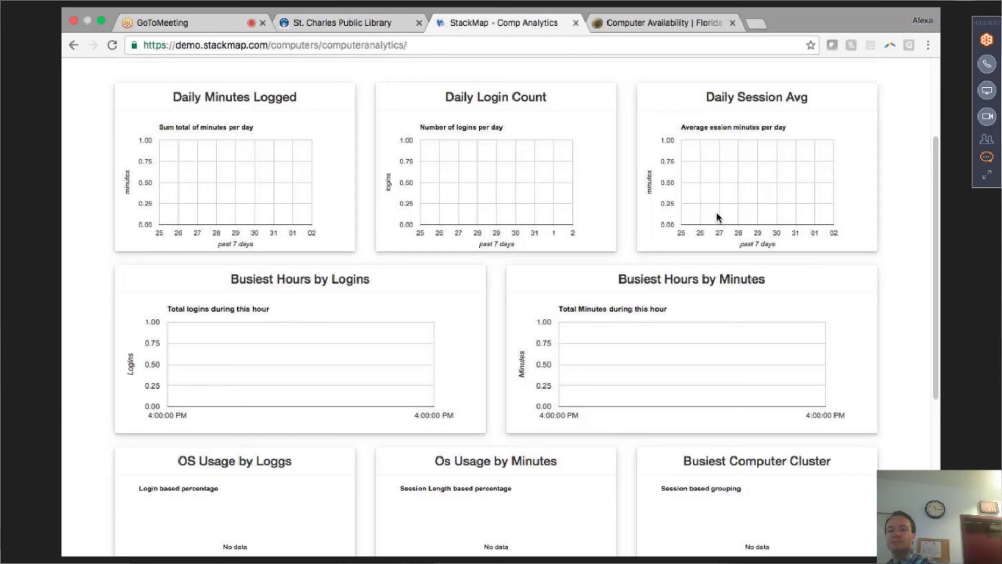
{"action": "left_click_drag", "start_coordinate": [938, 204], "coordinate": [939, 378]}
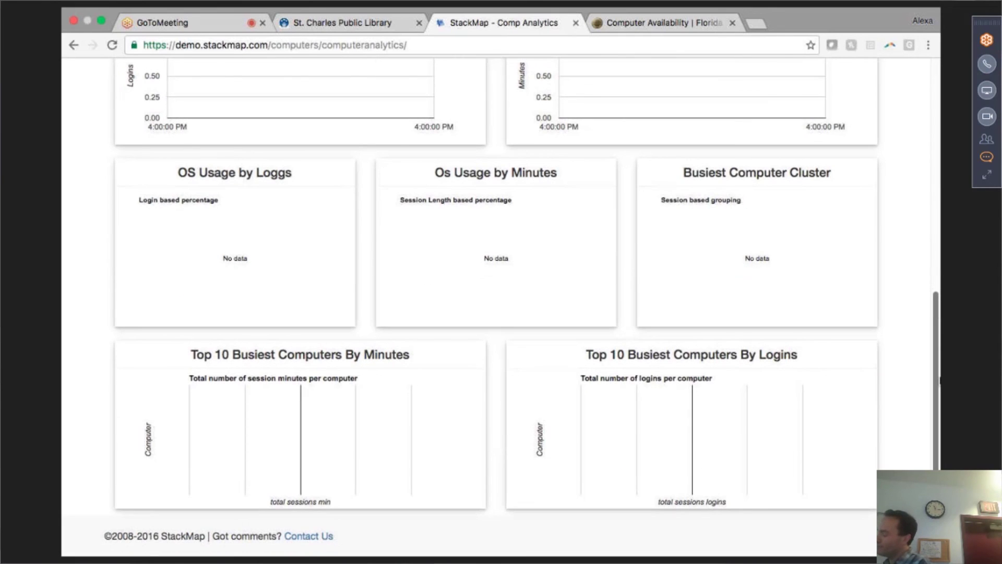
{"action": "left_click_drag", "start_coordinate": [939, 379], "coordinate": [937, 136]}
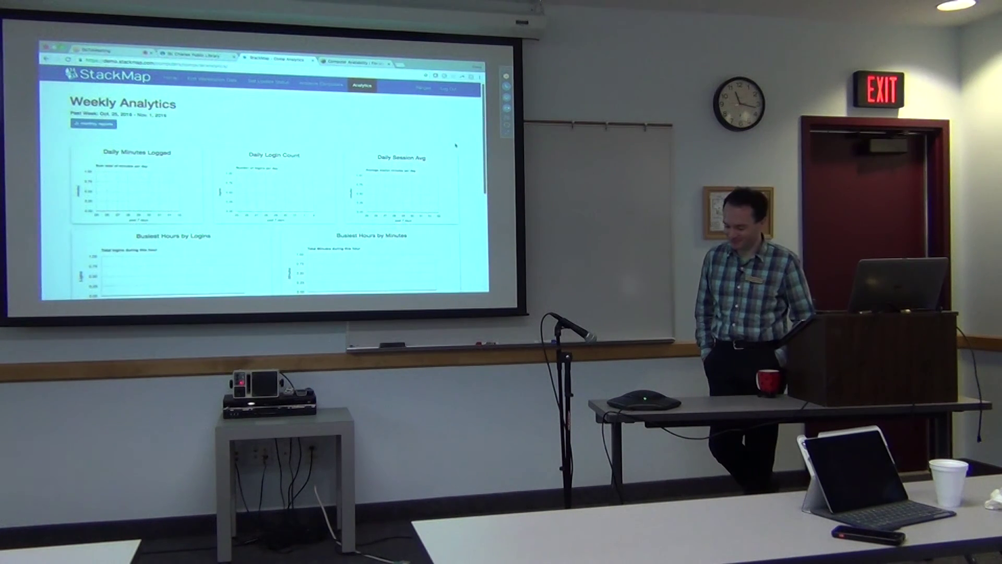
{"action": "left_click", "coordinate": [116, 52]}
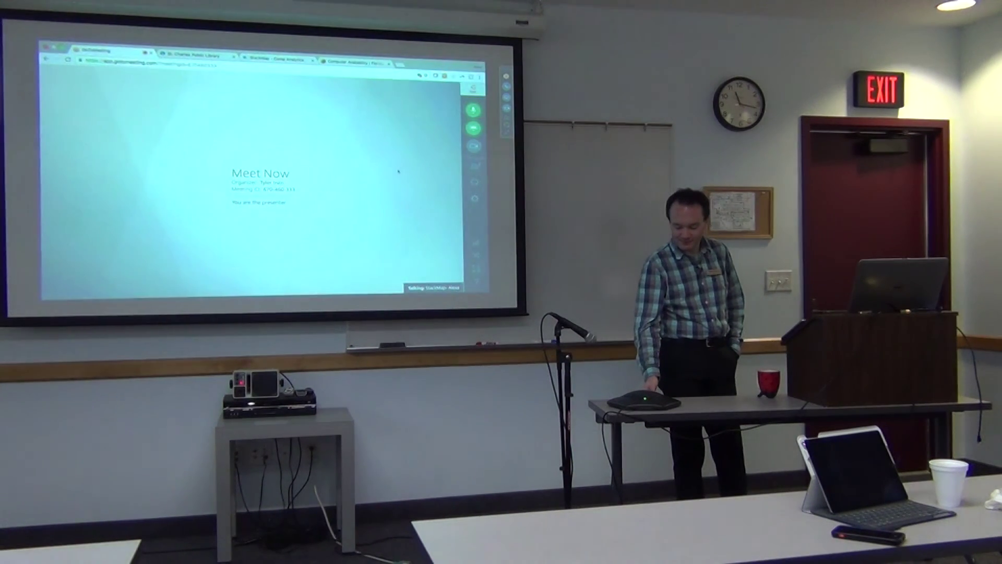